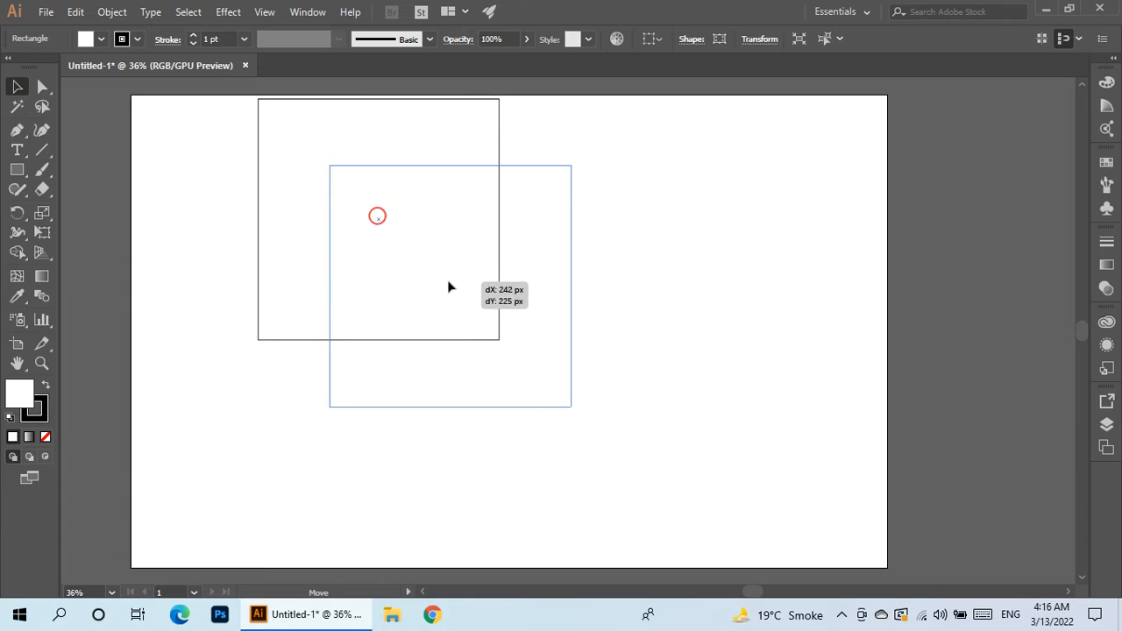
Step: Remove the square's fill and make its black stroke the active colour for editing
left_click(46, 438)
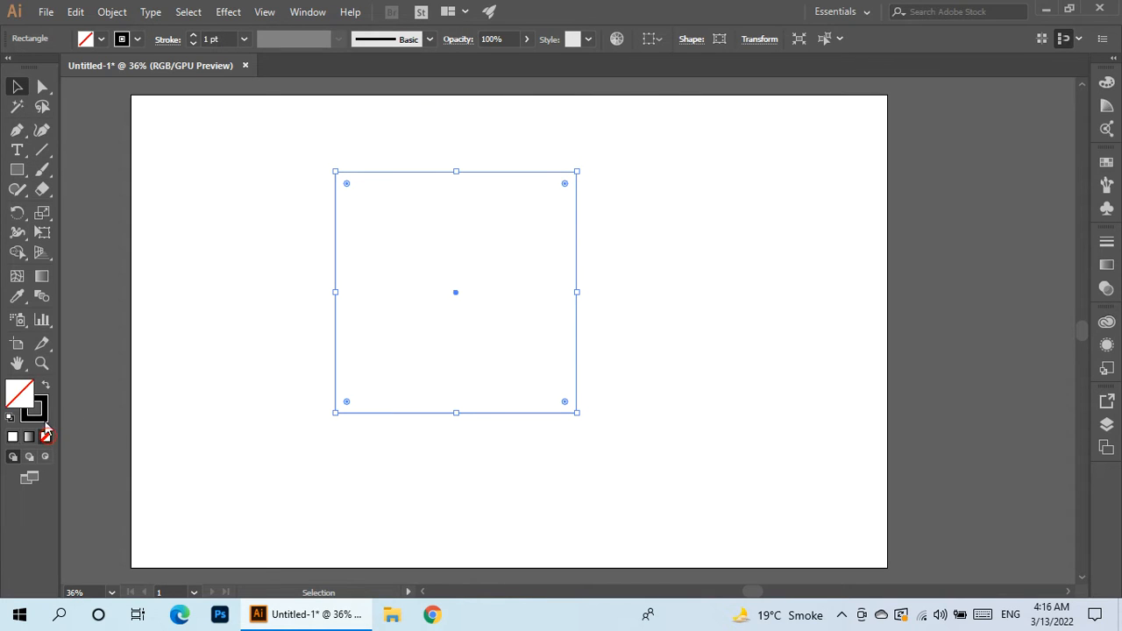
left_click(41, 418)
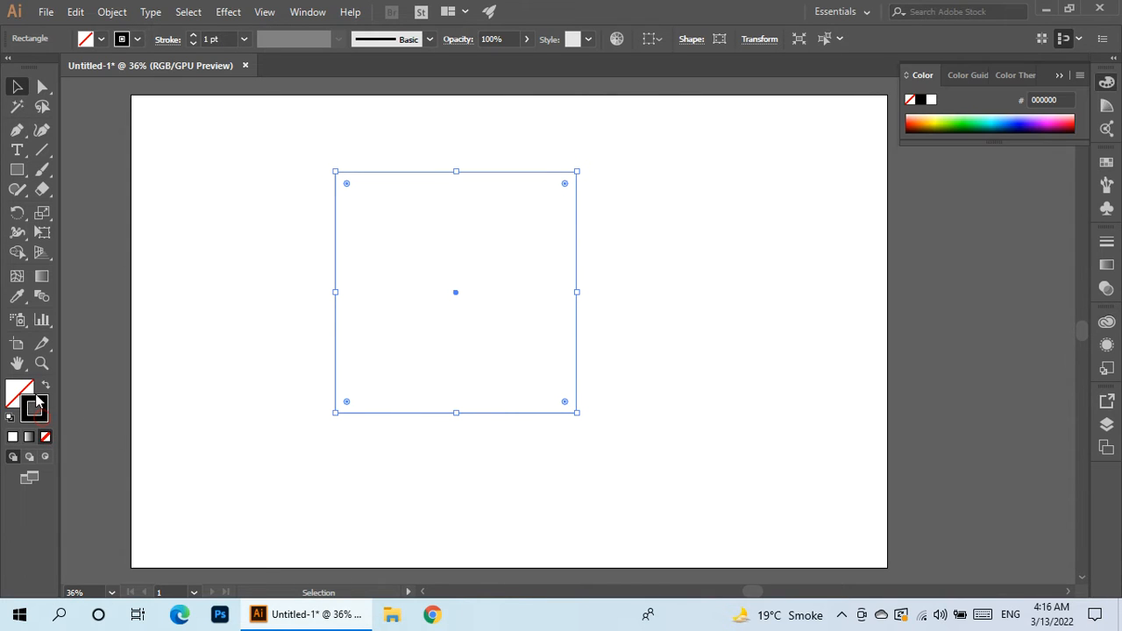
left_click(405, 321)
left_click(337, 336)
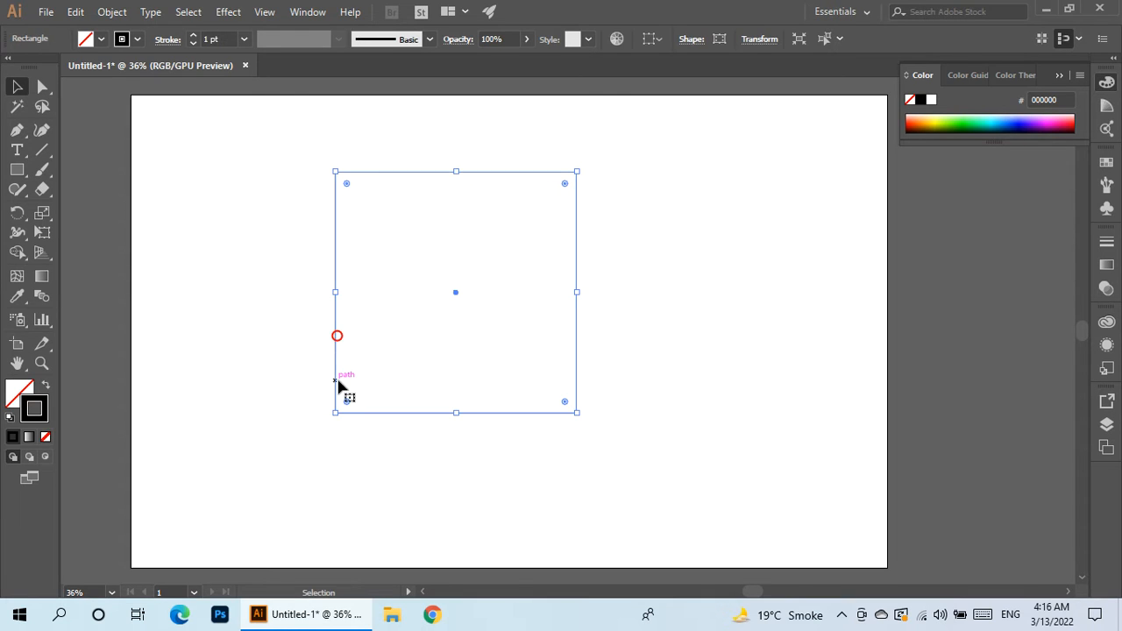
Step: Apply the Summer gradient preset to the square's stroke
left_click(1107, 264)
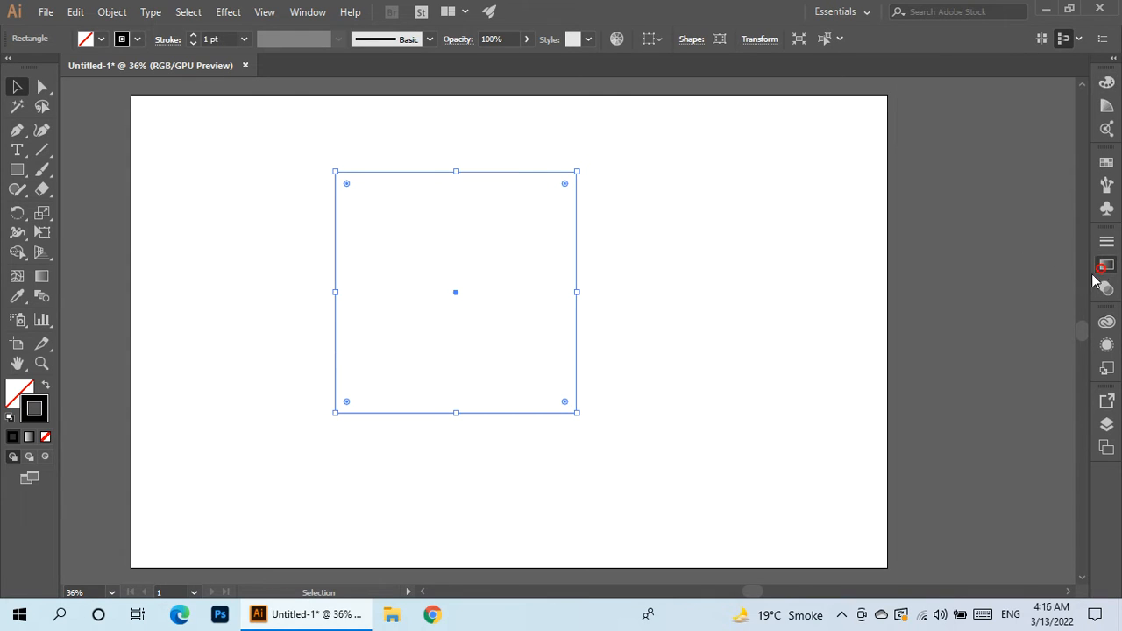
left_click(970, 351)
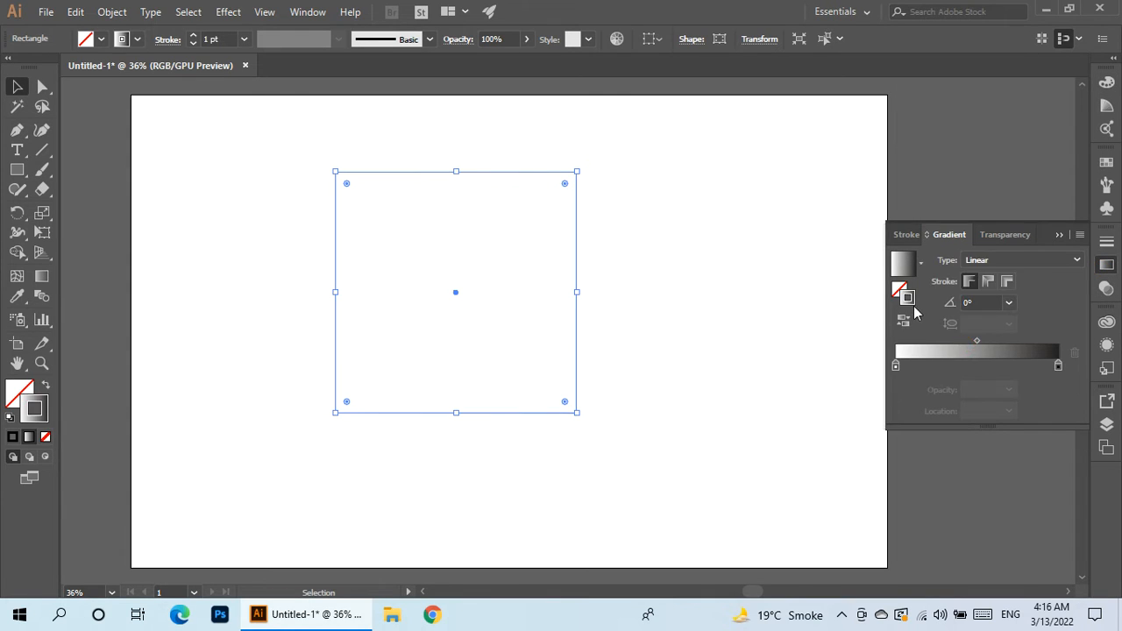
left_click(921, 263)
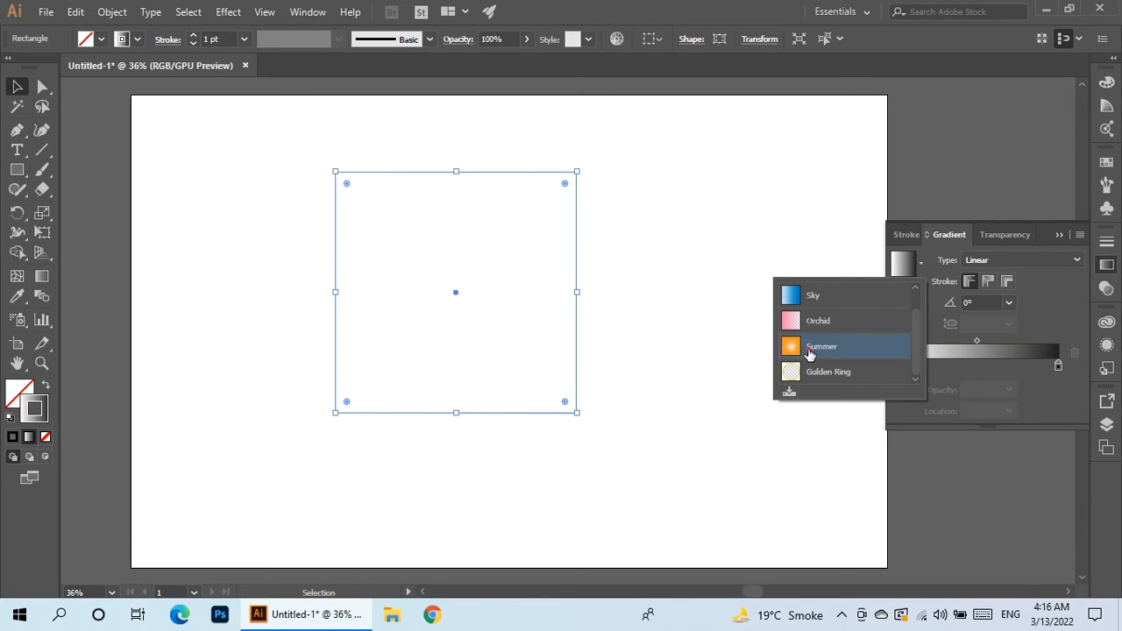
left_click(808, 351)
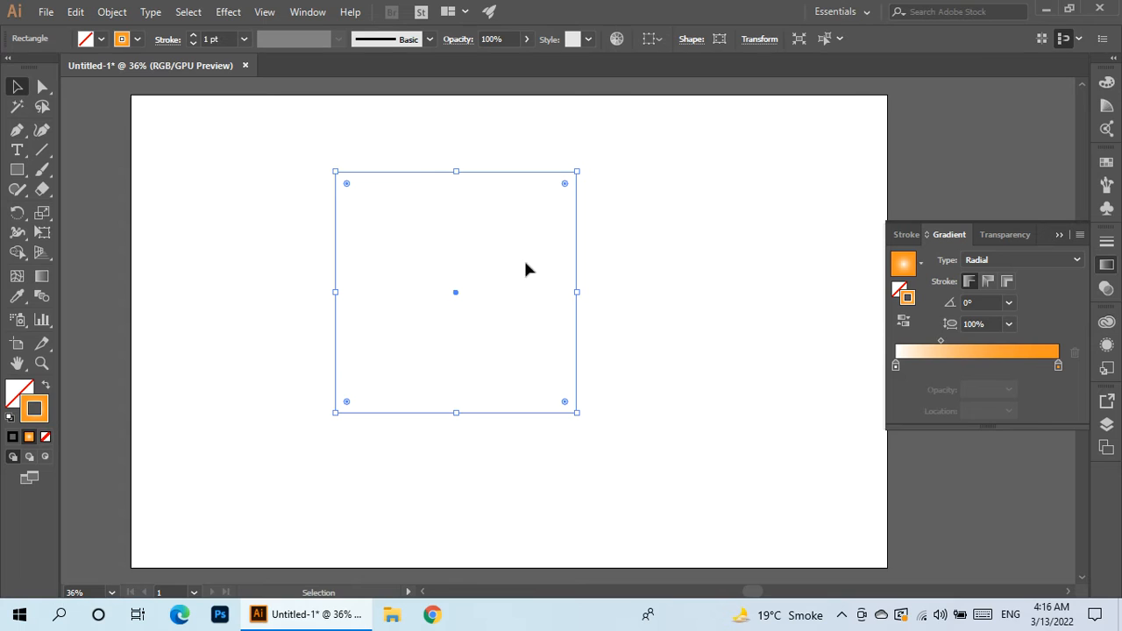
Step: Duplicate the stroke gradient's white stop to about 47.5% and colour the new middle stop red
scroll(505, 267, "up", 2)
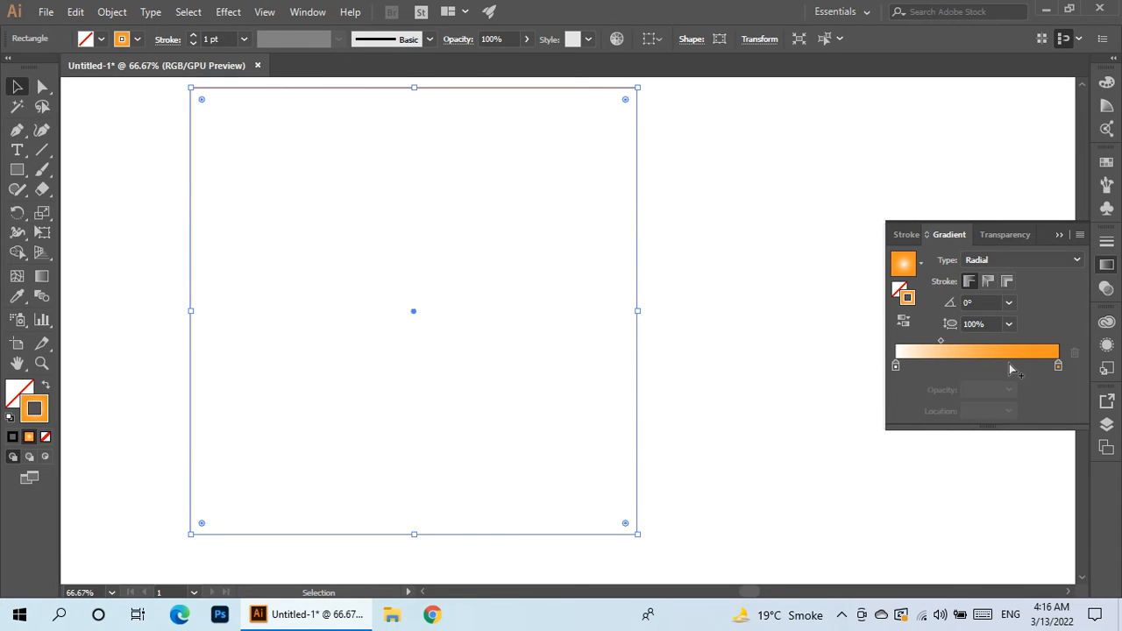
left_click_drag(896, 372, 975, 375)
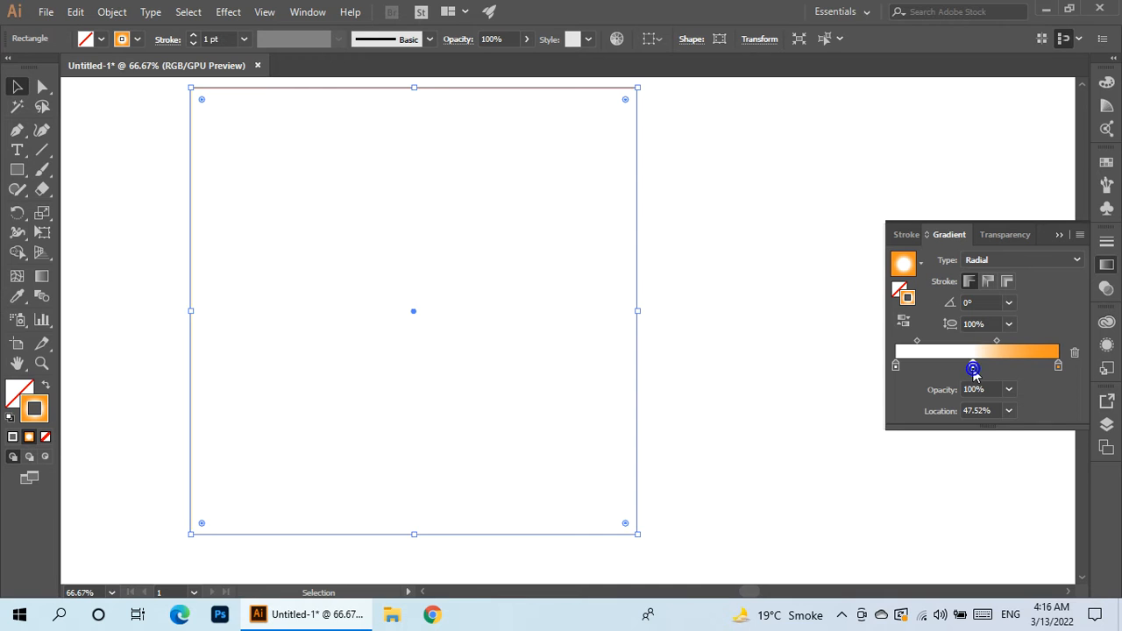
double_click(973, 368)
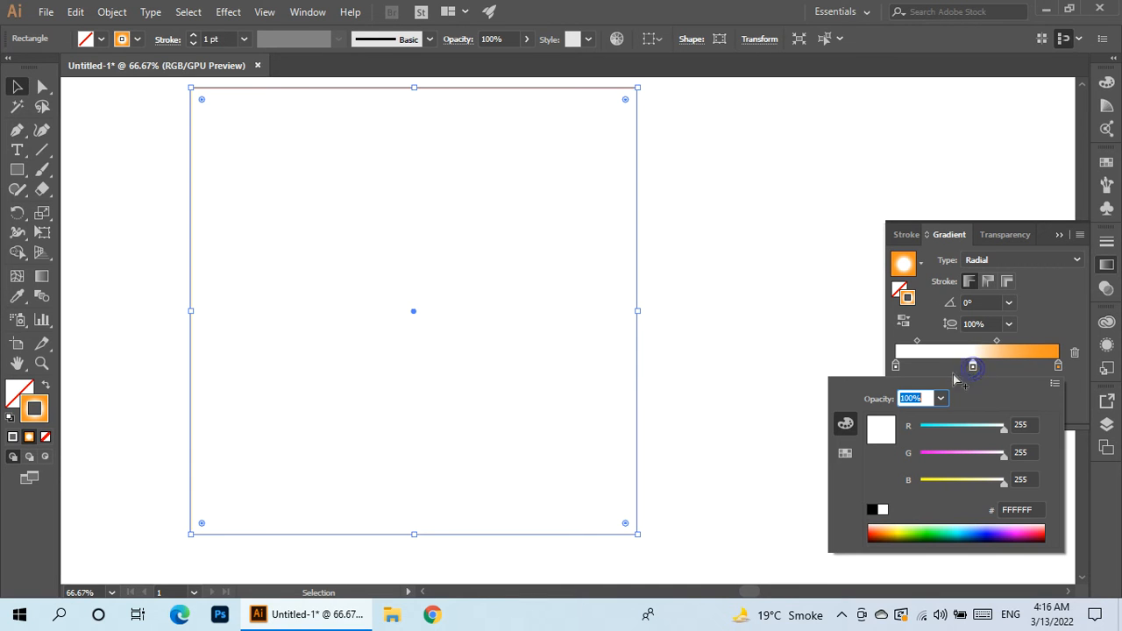
left_click(845, 457)
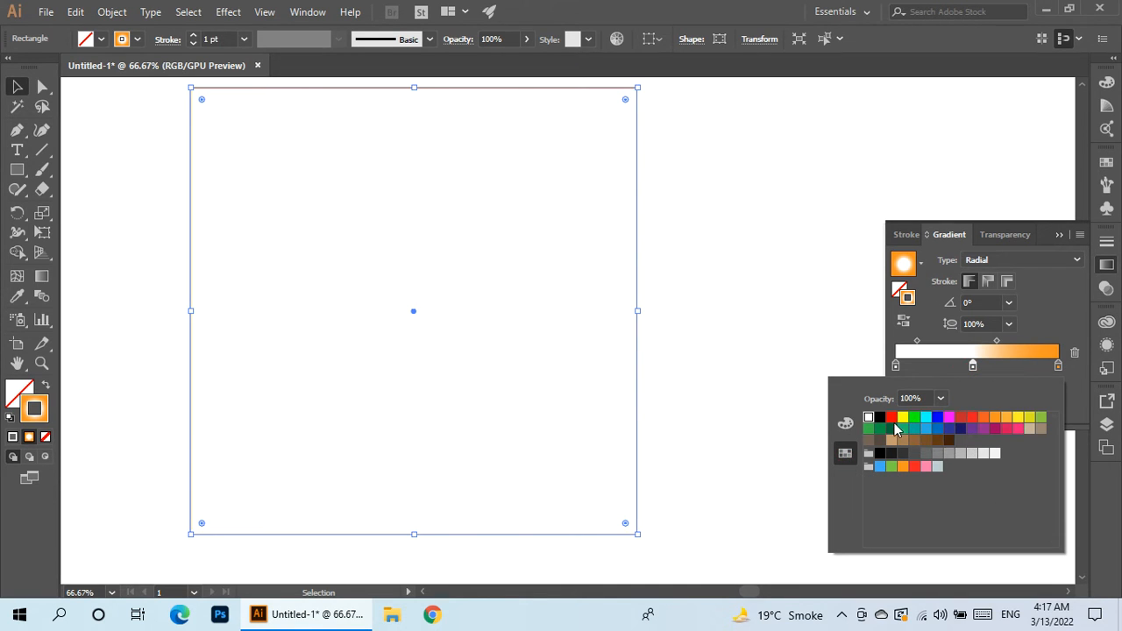
left_click(961, 418)
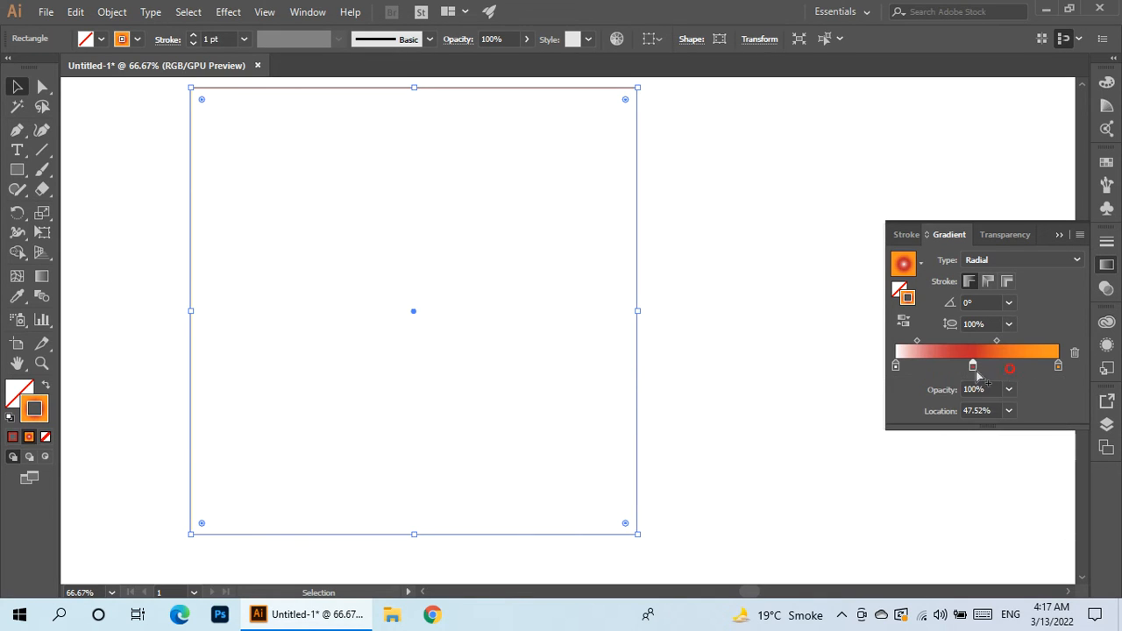
Step: Replace the gradient's white start stop with a copy of the red stop at 0% and recolour the middle stop yellow
left_click_drag(971, 365, 896, 391)
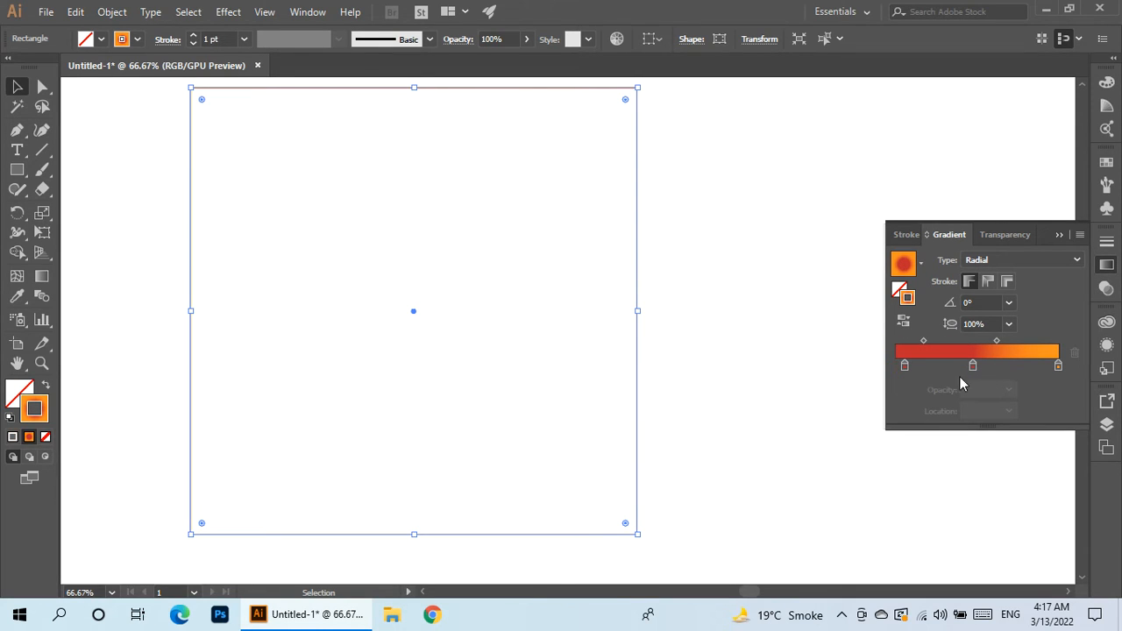
left_click_drag(904, 372, 883, 376)
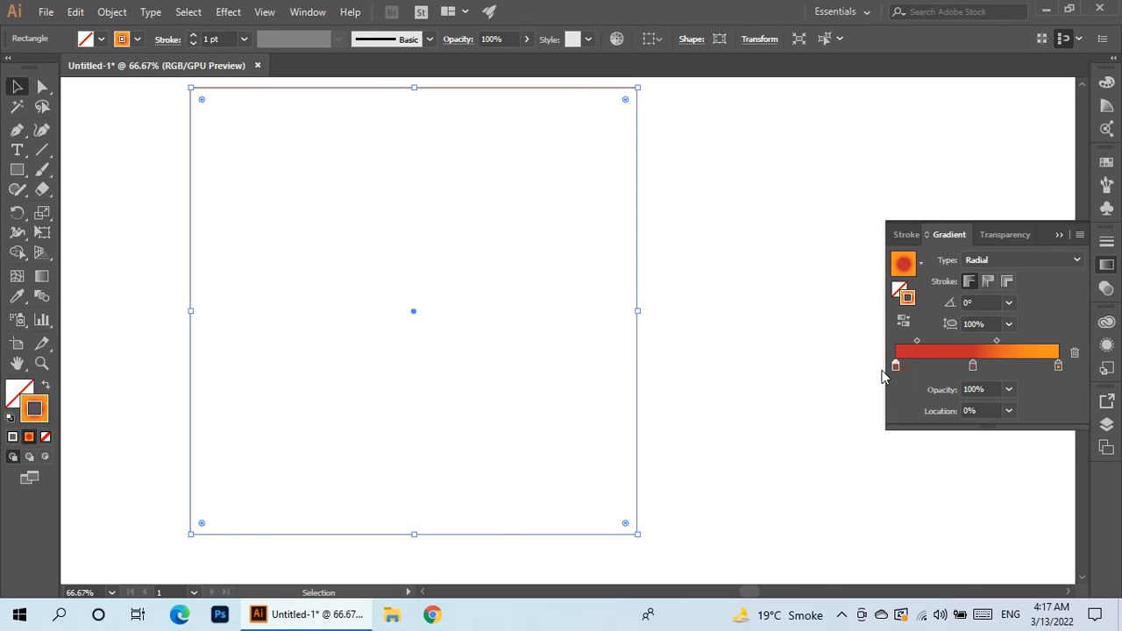
double_click(972, 367)
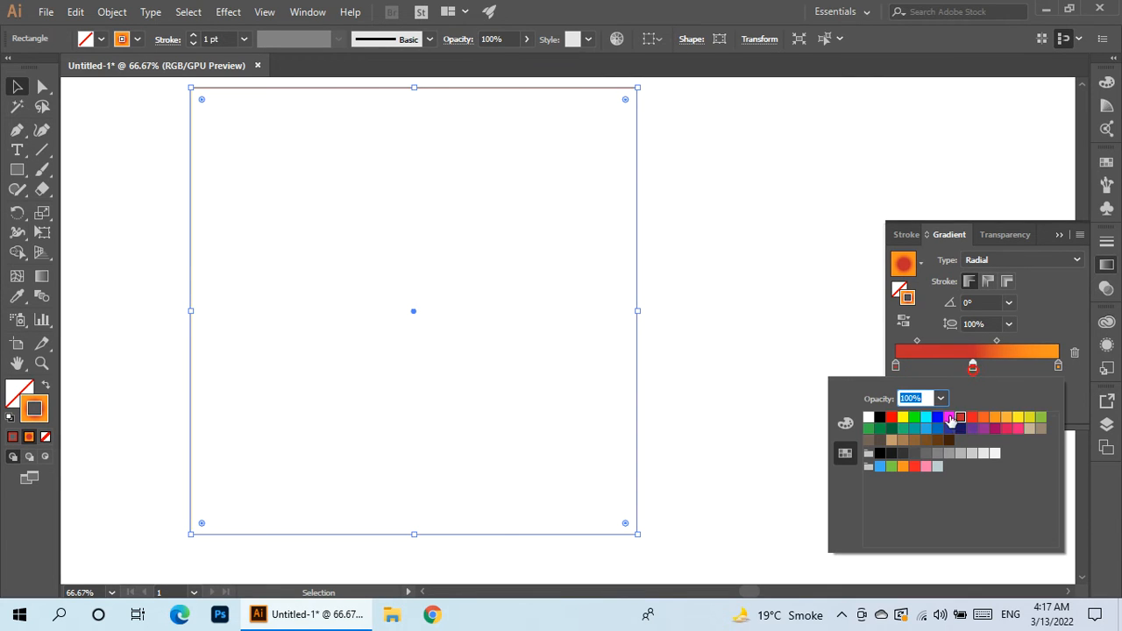
left_click(1020, 419)
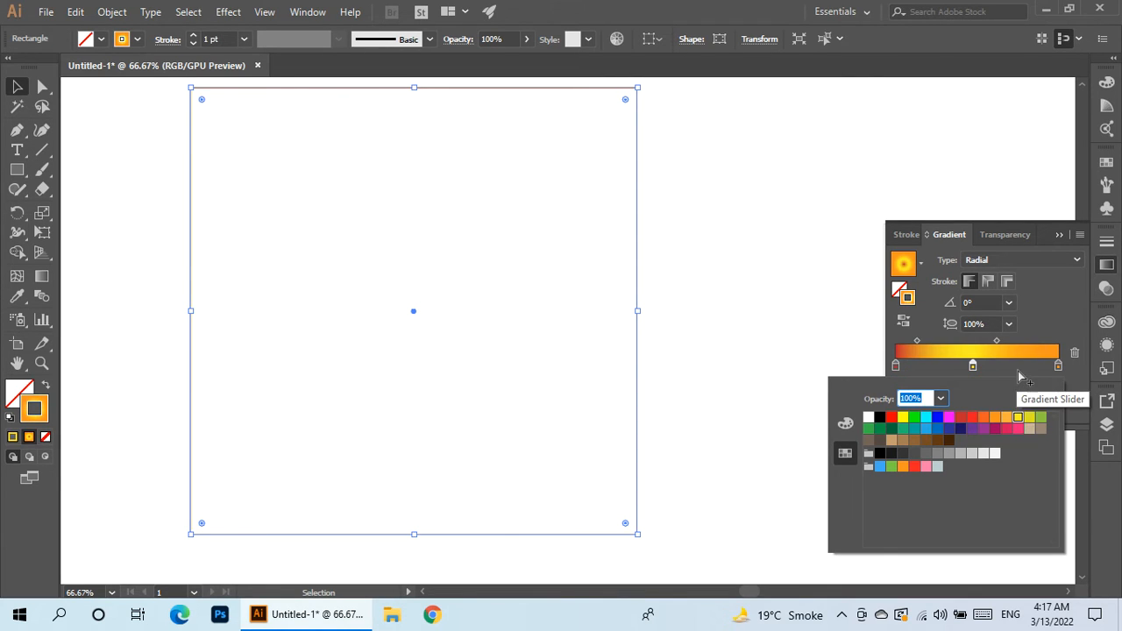
Step: Change the stroke gradient to Linear, moving the yellow stop to about 57% and shifting the red-yellow midpoint toward the yellow
left_click(1021, 264)
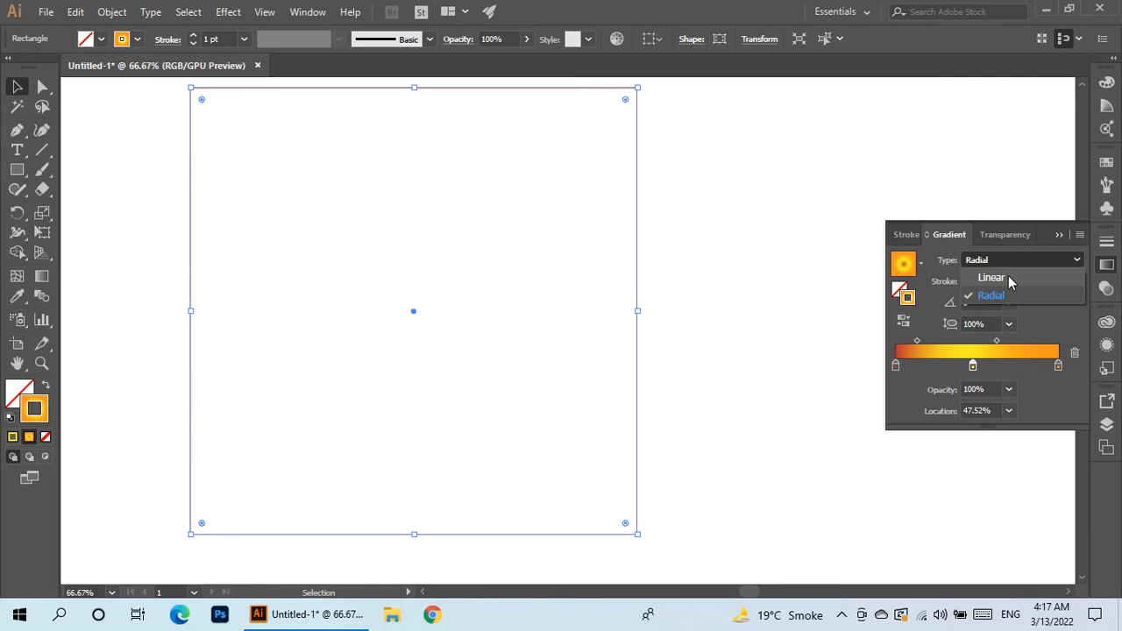
left_click(1013, 278)
left_click_drag(973, 367, 991, 373)
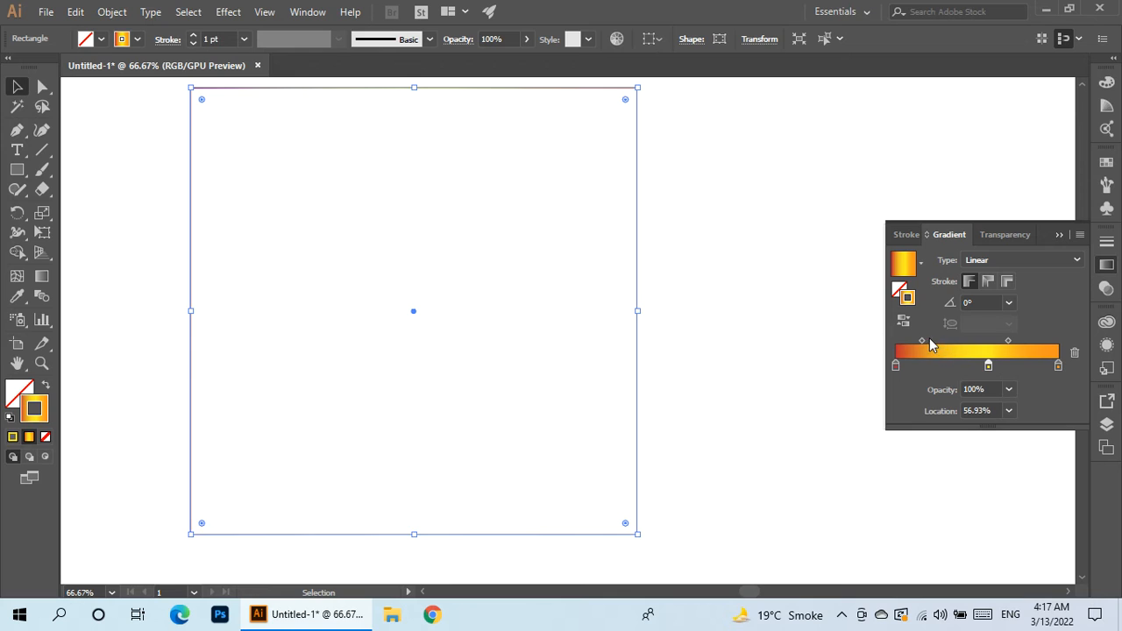
mouse_move(921, 341)
left_mouse_down()
mouse_move(944, 341)
mouse_move(934, 341)
left_mouse_up()
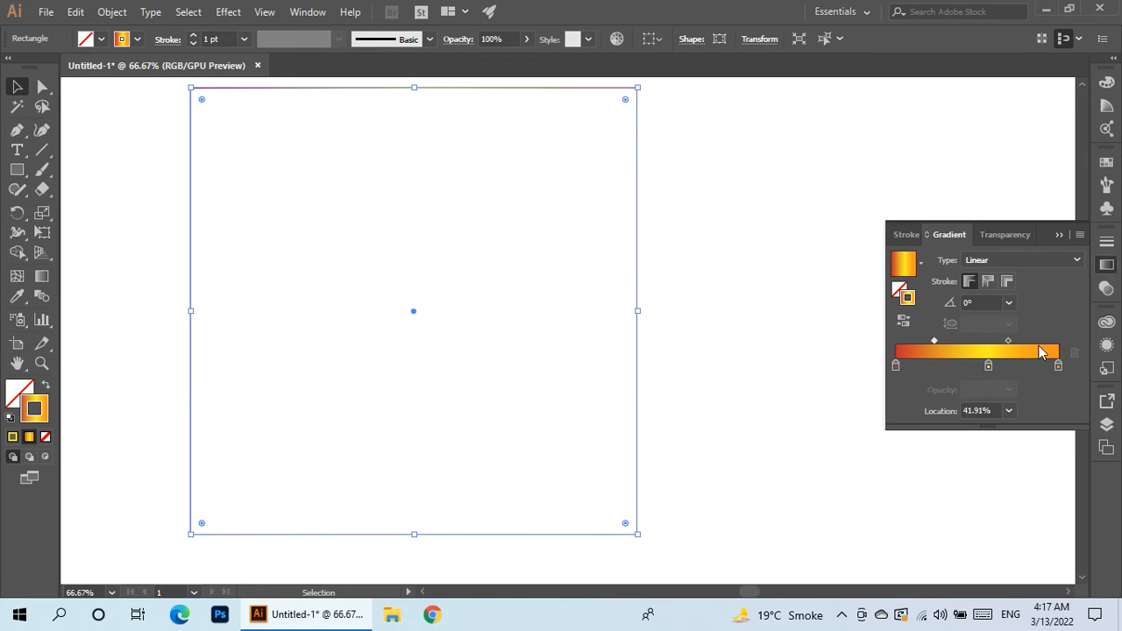
left_click(936, 340)
left_click_drag(937, 339, 945, 338)
Step: Reverse the stroke gradient's direction and switch it back, leaving the square deselected
left_click(904, 323)
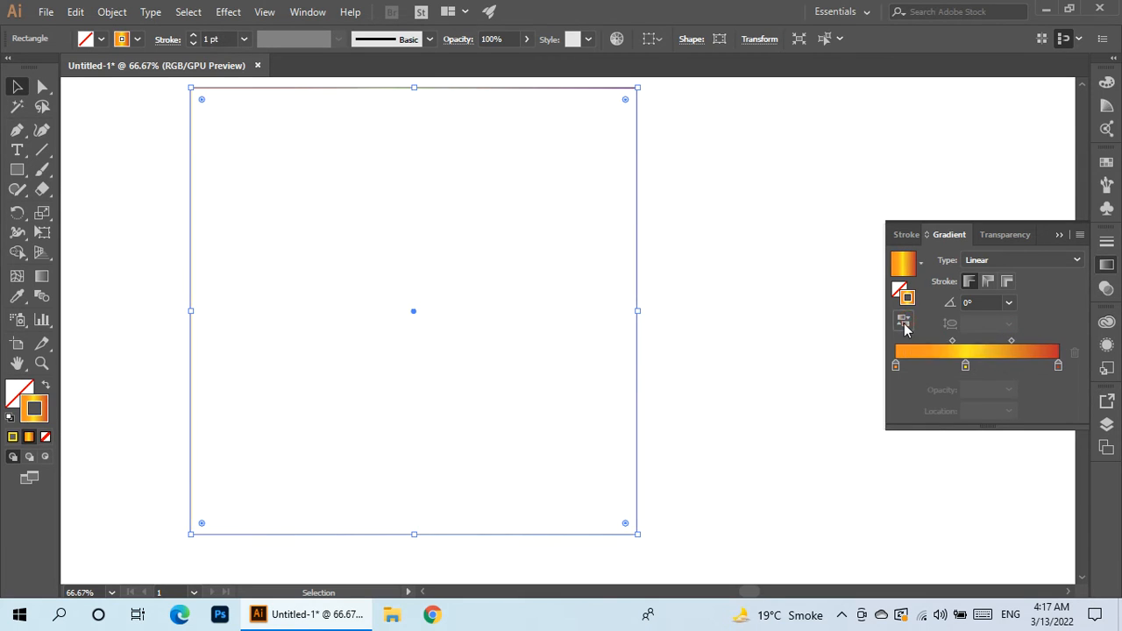
left_click(904, 324)
left_click(863, 348)
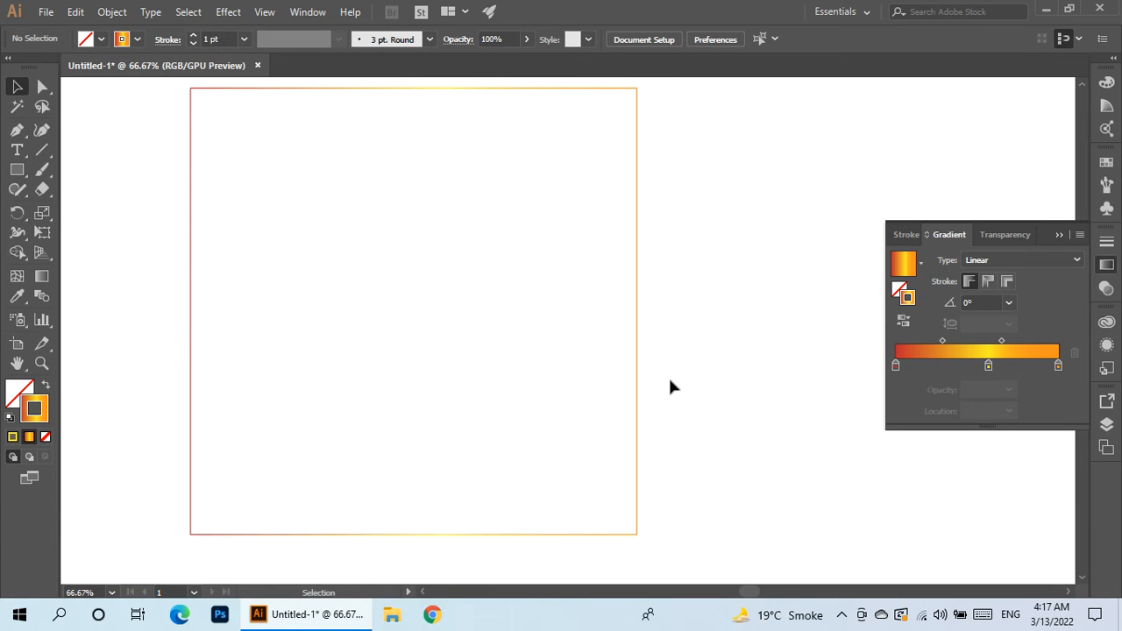
Step: Move the square straight down 117 px and rotate it freehand about its centre to about -151.4°
scroll(691, 351, "down", 2)
left_click_drag(667, 353, 666, 384)
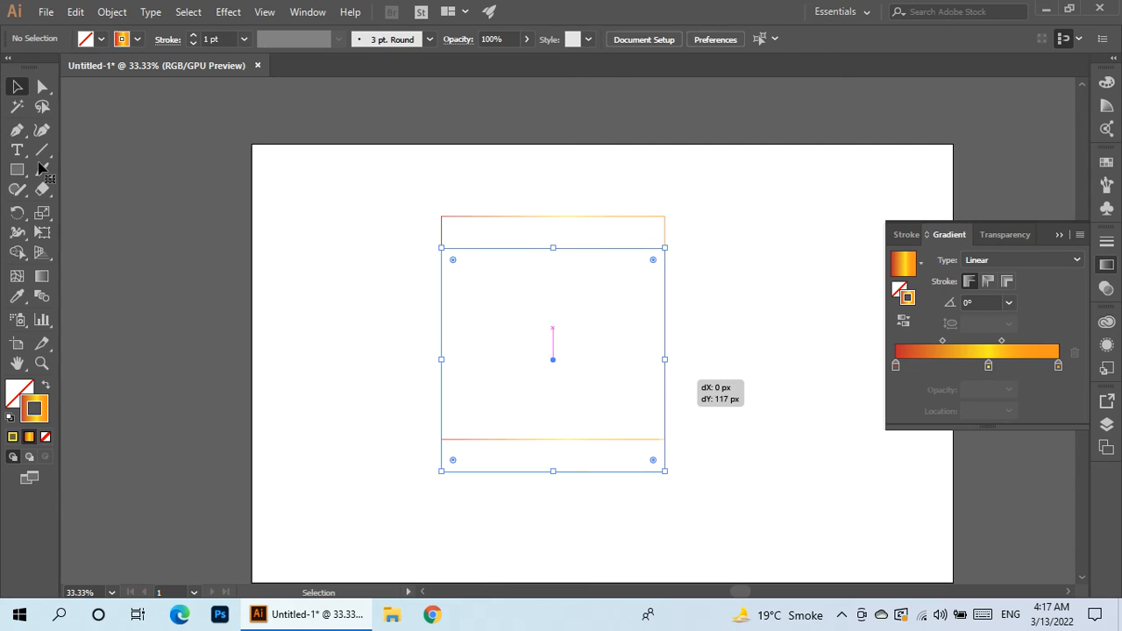
left_click(17, 212)
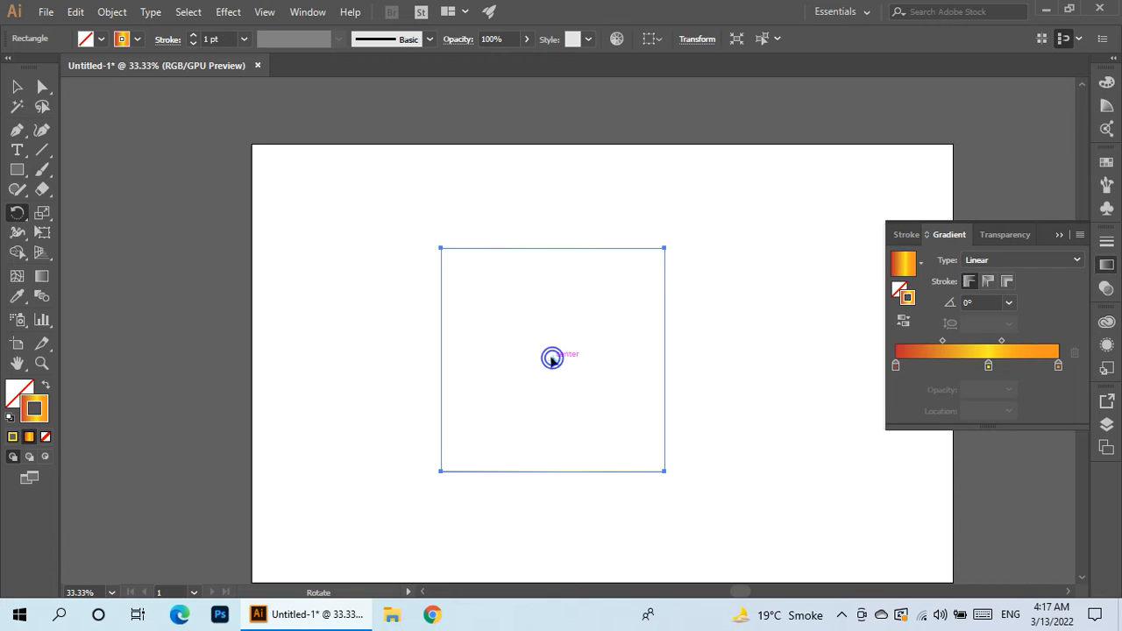
left_click_drag(551, 358, 510, 386)
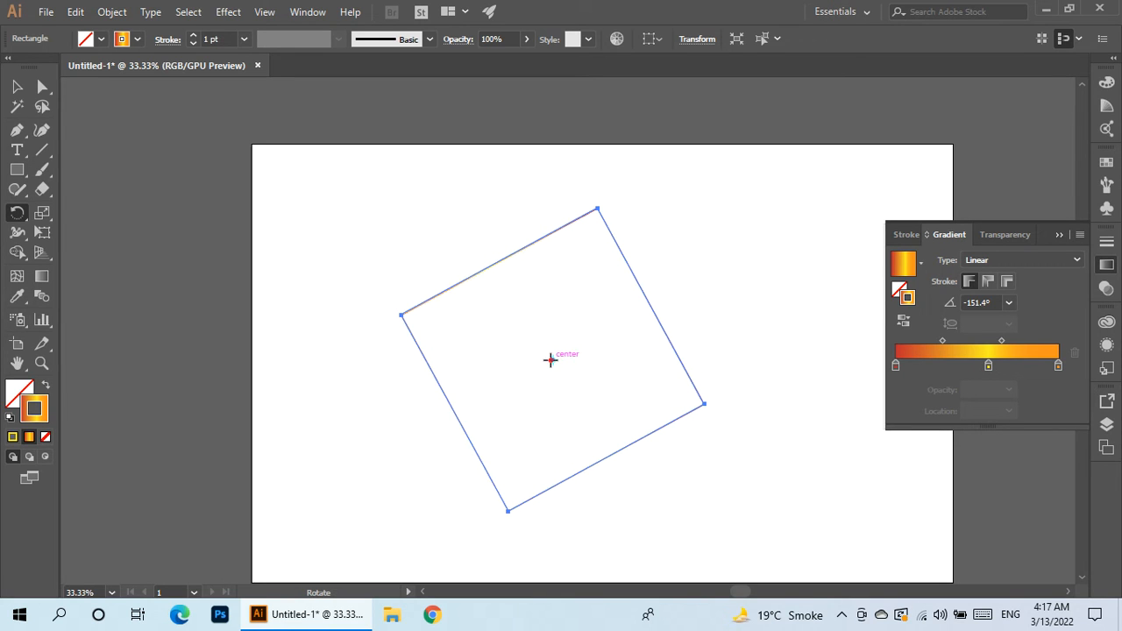
right_click(552, 360)
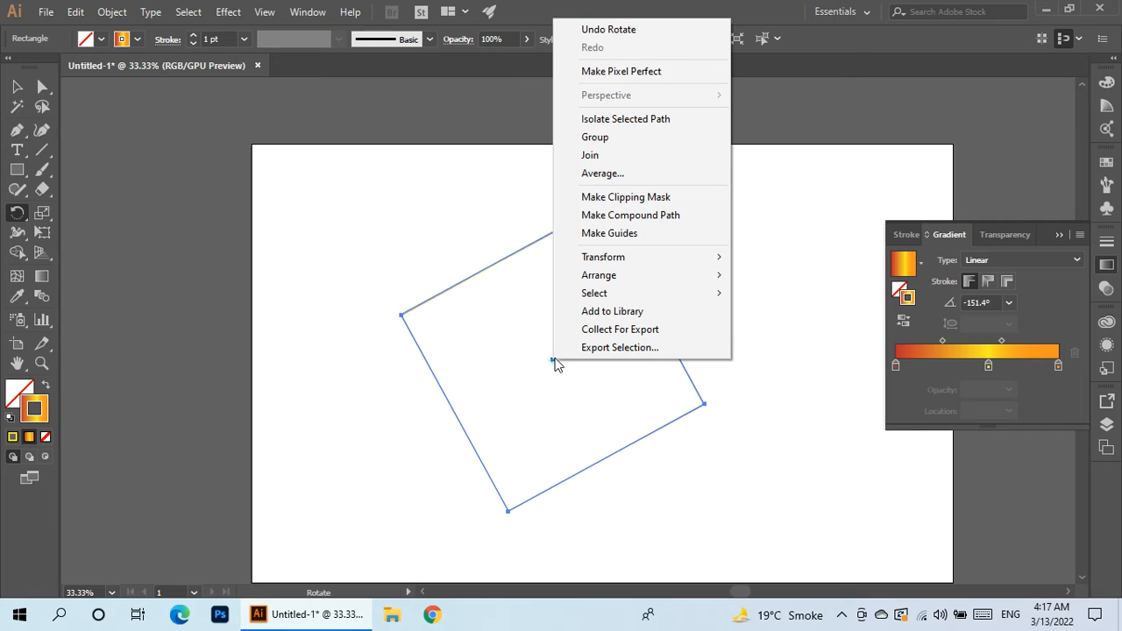
key("Escape")
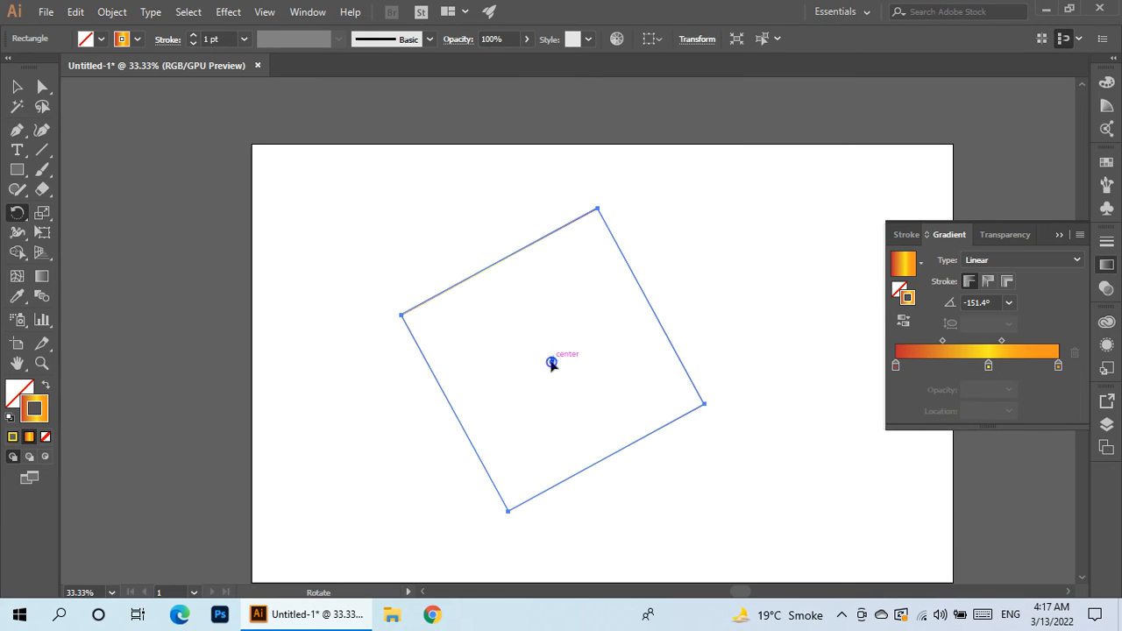
Step: Make a slightly rotated copy of the square about its centre and repeat the transform until the copies form a full ring
left_click_drag(550, 362, 506, 281)
key("ctrl+d")
key("ctrl+d")
key("ctrl+d")
key("ctrl+d")
key("ctrl+d")
key("ctrl+d")
key("ctrl+d")
key("ctrl+d")
key("ctrl+d")
key("ctrl+d")
key("ctrl+d")
key("ctrl+d")
key("ctrl+d")
key("ctrl+d")
key("ctrl+d")
key("ctrl+d")
key("ctrl+d")
key("ctrl+d")
key("ctrl+d")
key("ctrl+d")
key("ctrl+d")
key("ctrl+d")
key("ctrl+d")
key("ctrl+d")
key("ctrl+d")
key("ctrl+d")
key("ctrl+d")
key("ctrl+d")
key("ctrl+d")
key("ctrl+d")
key("ctrl+d")
key("ctrl+d")
key("ctrl+d")
key("ctrl+d")
key("ctrl+d")
key("ctrl+d")
key("ctrl+d")
key("ctrl+d")
key("ctrl+d")
key("ctrl+d")
key("ctrl+d")
key("ctrl+d")
key("ctrl+d")
key("ctrl+d")
key("ctrl+d")
key("ctrl+d")
key("ctrl+d")
key("ctrl+d")
key("ctrl+d")
key("ctrl+d")
key("ctrl+d")
key("ctrl+d")
key("ctrl+d")
key("ctrl+d")
key("ctrl+d")
key("ctrl+d")
key("ctrl+d")
key("ctrl+d")
key("ctrl+d")
key("ctrl+d")
key("ctrl+d")
key("ctrl+d")
key("ctrl+d")
key("ctrl+d")
key("ctrl+d")
key("ctrl+d")
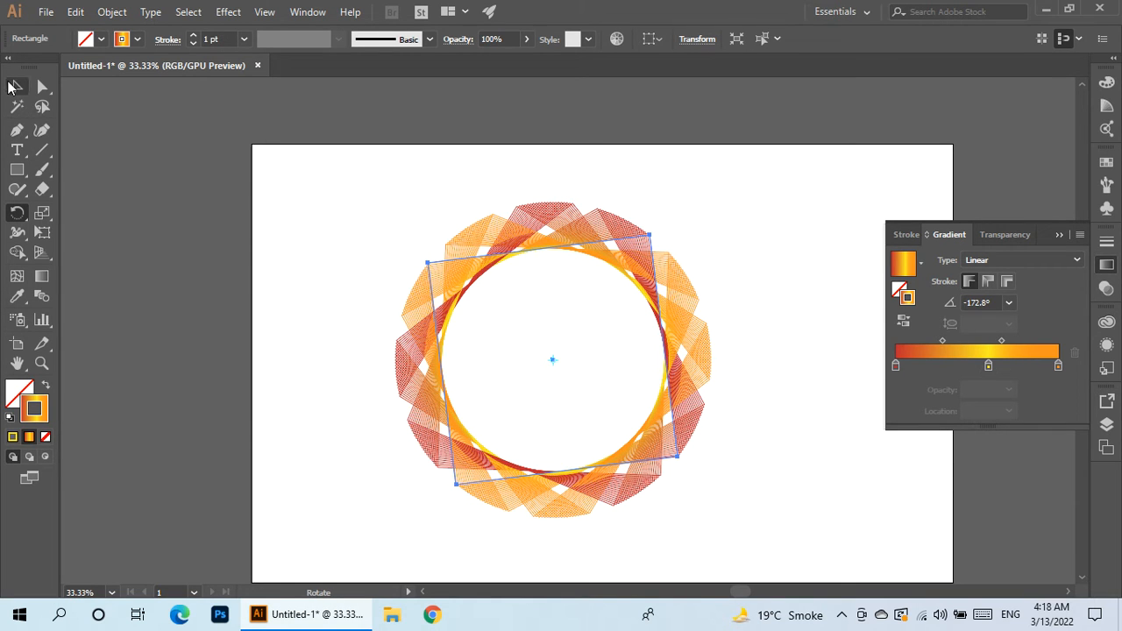
Step: Deselect the artwork and examine the ring's line pattern up close and as a whole
left_click(17, 86)
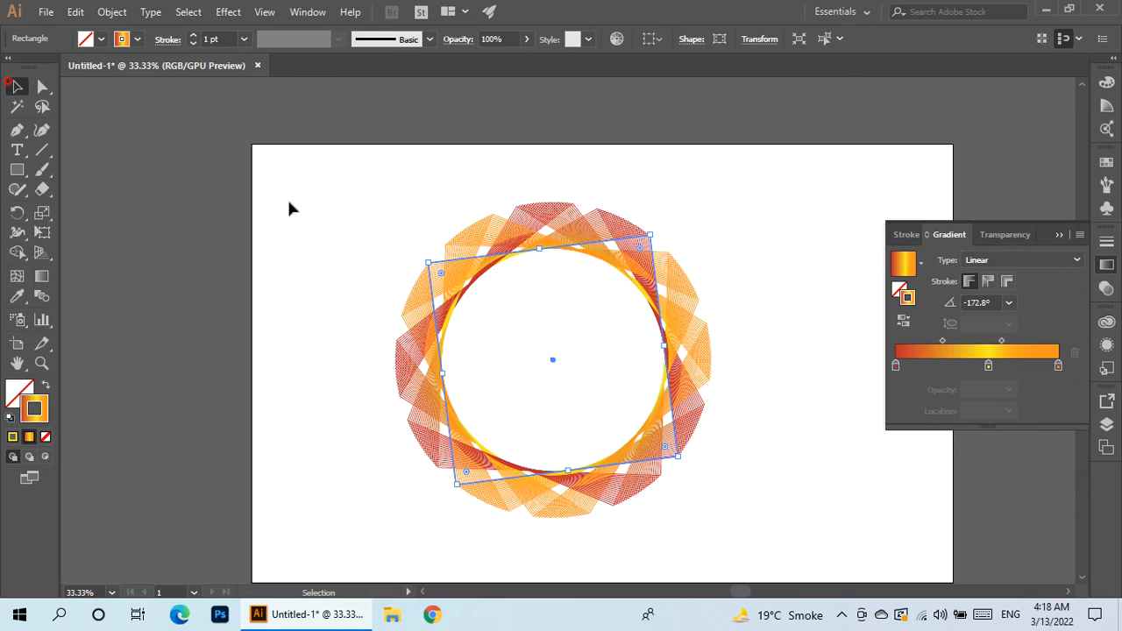
left_click(359, 233)
scroll(718, 289, "up", 2)
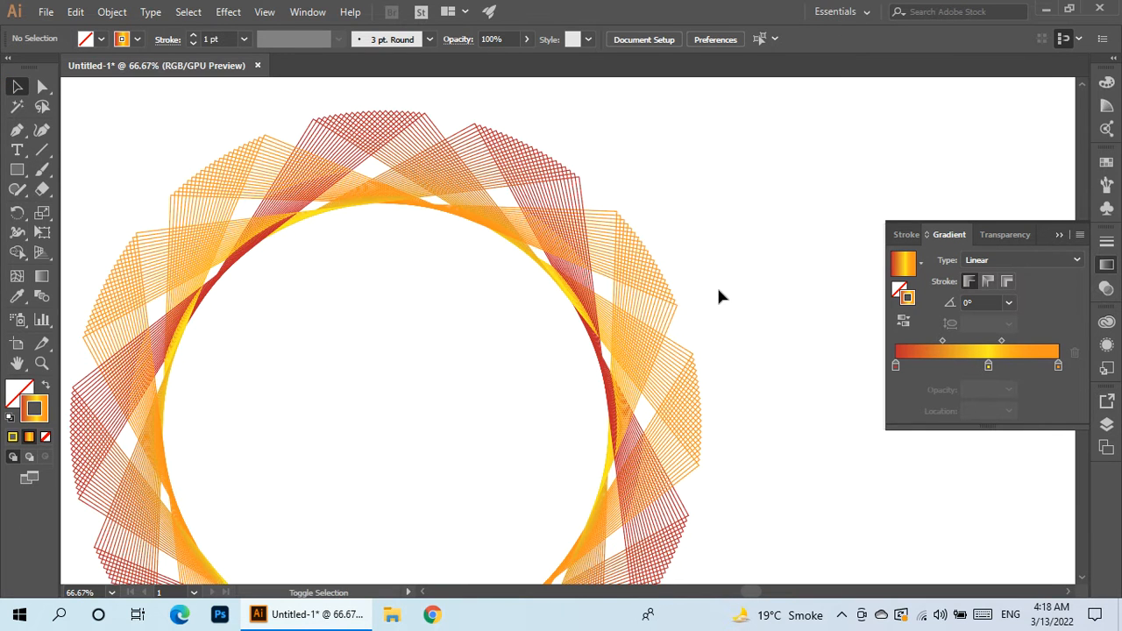
scroll(716, 285, "down", 3)
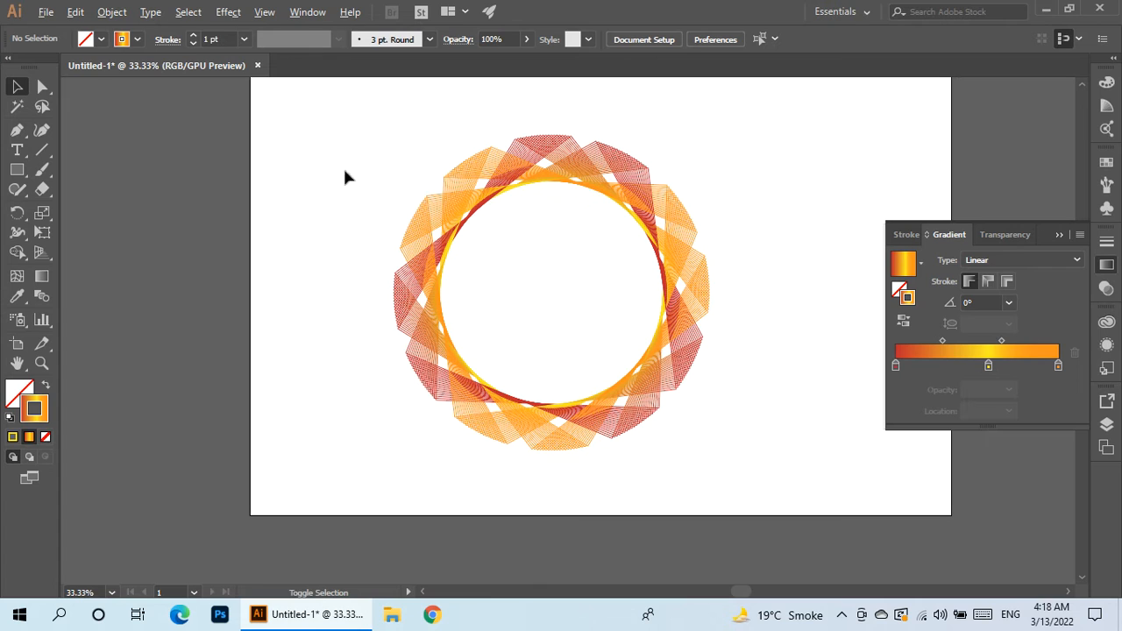
Step: Select all the rotated squares that make up the ring
left_click_drag(722, 448, 720, 445)
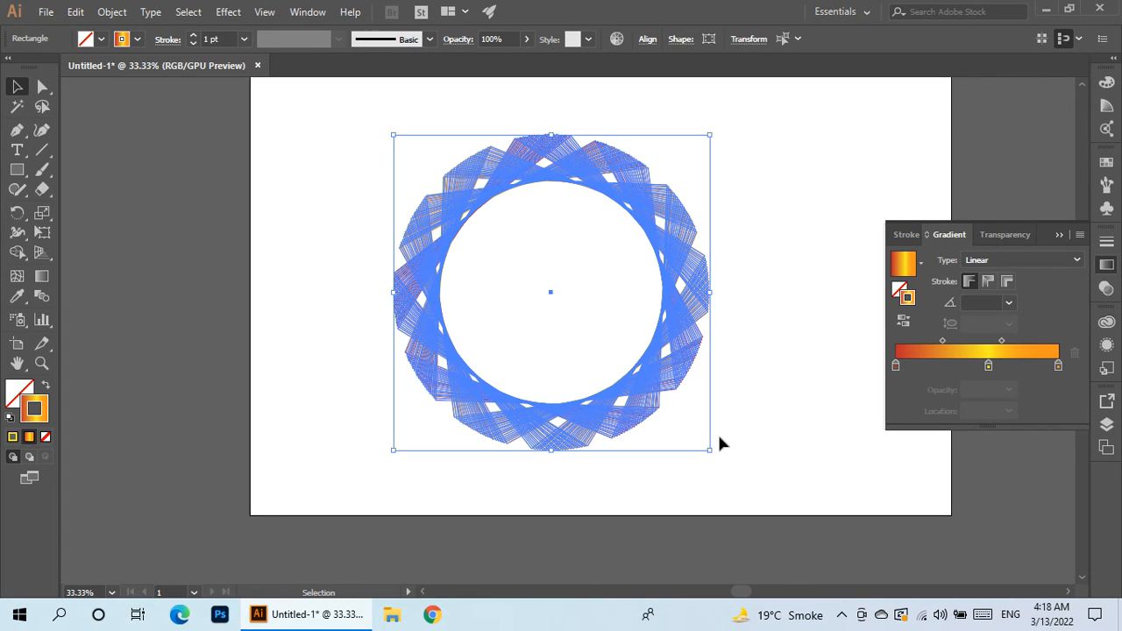
left_click(707, 454)
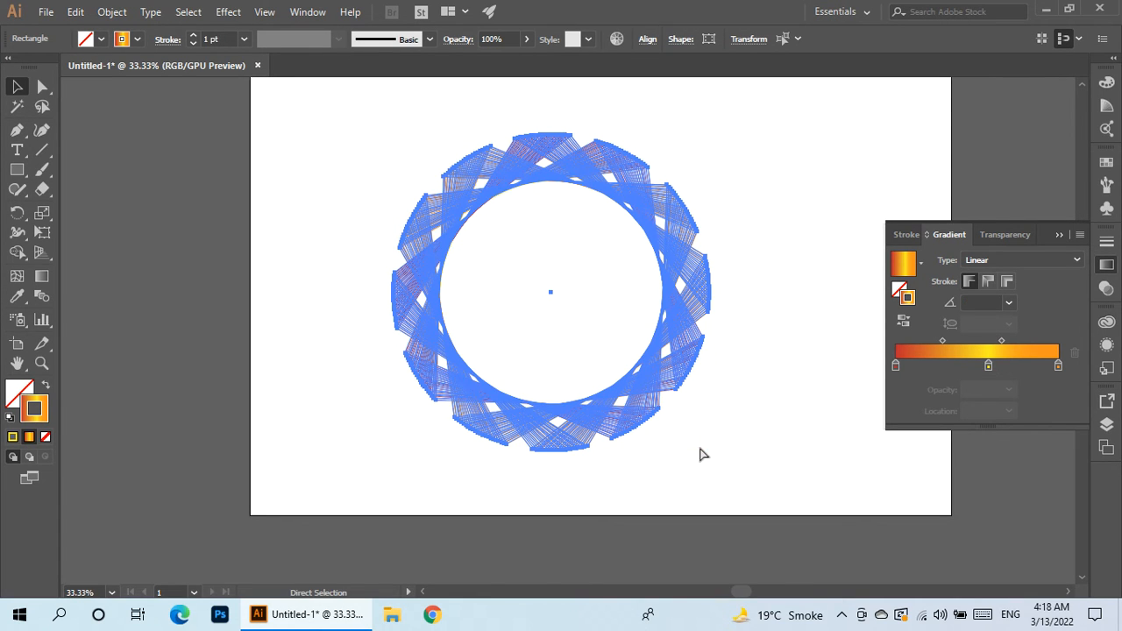
key("ctrl+a")
left_click(592, 303)
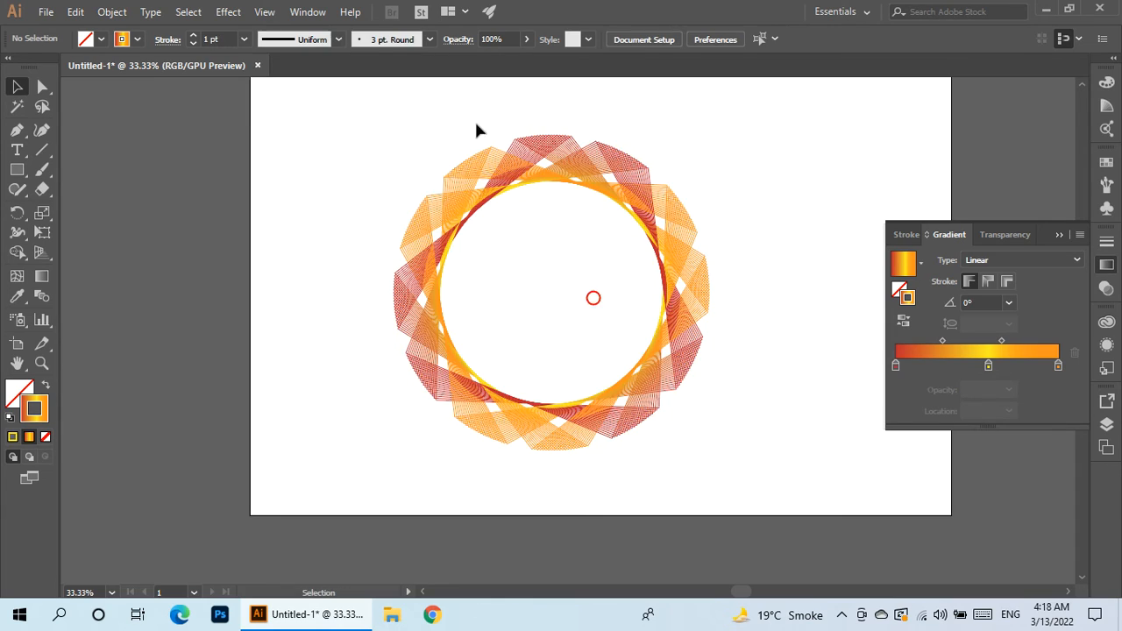
scroll(518, 158, "up", 3)
scroll(526, 163, "down", 3)
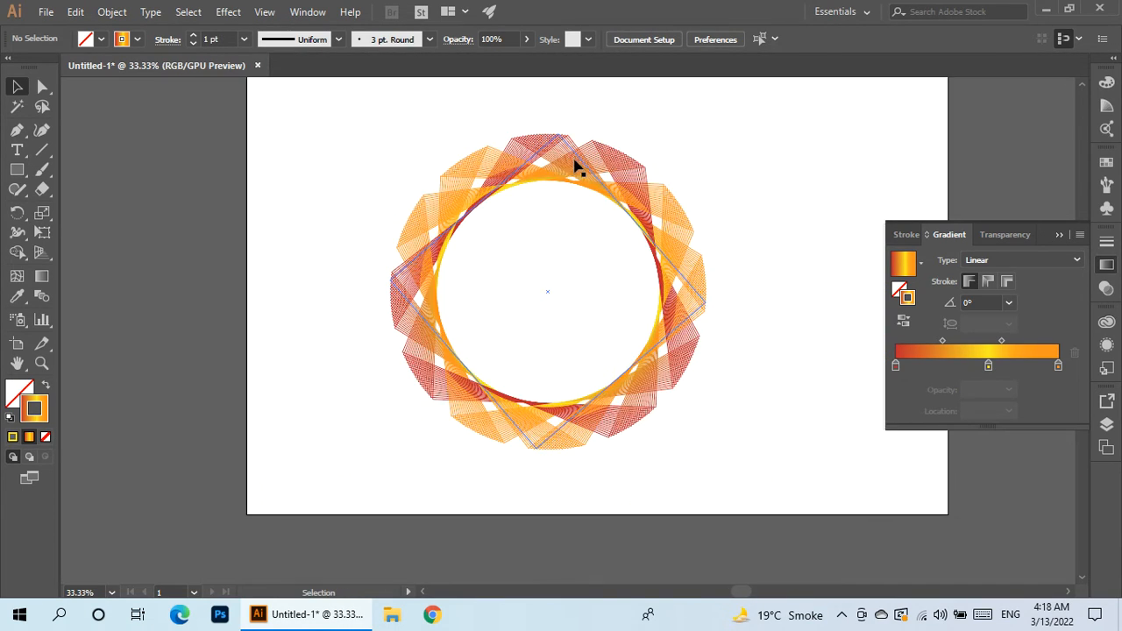
left_click(576, 163)
scroll(586, 172, "up", 2)
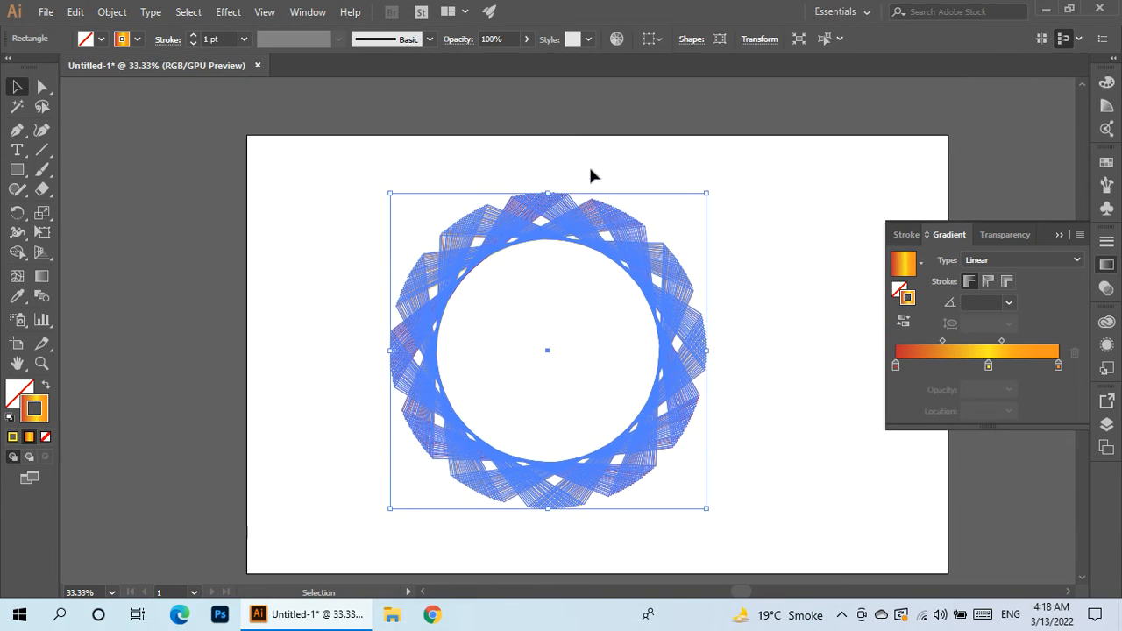
Step: Shift the ring slightly up and right, paste a copy in front and scale it down about its centre inside the original
left_click_drag(602, 231, 617, 212)
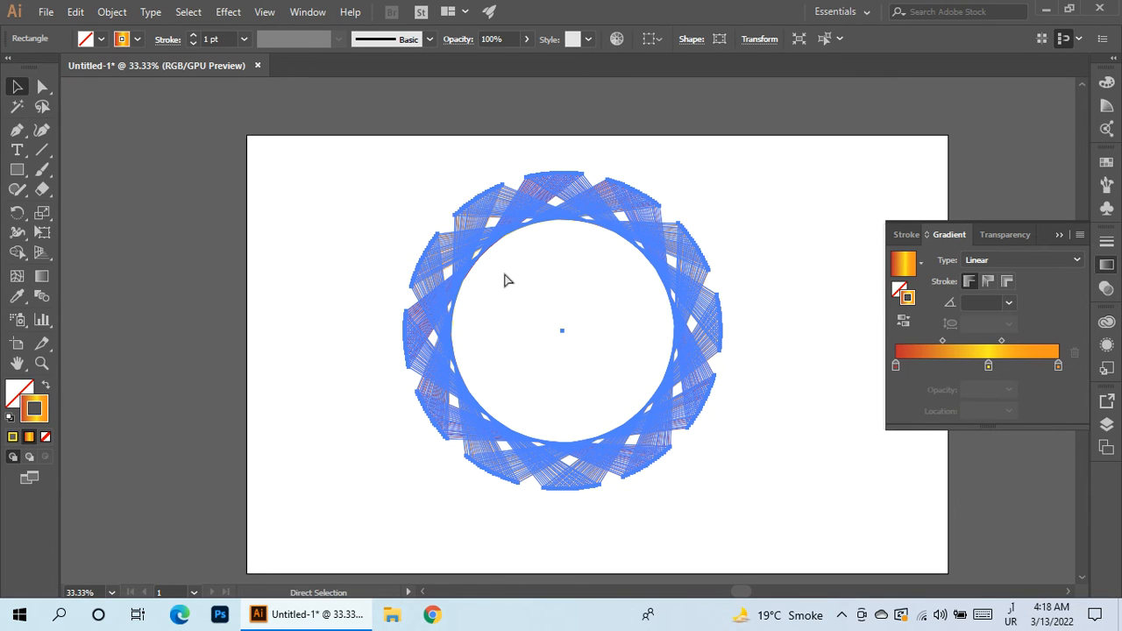
left_click(46, 11)
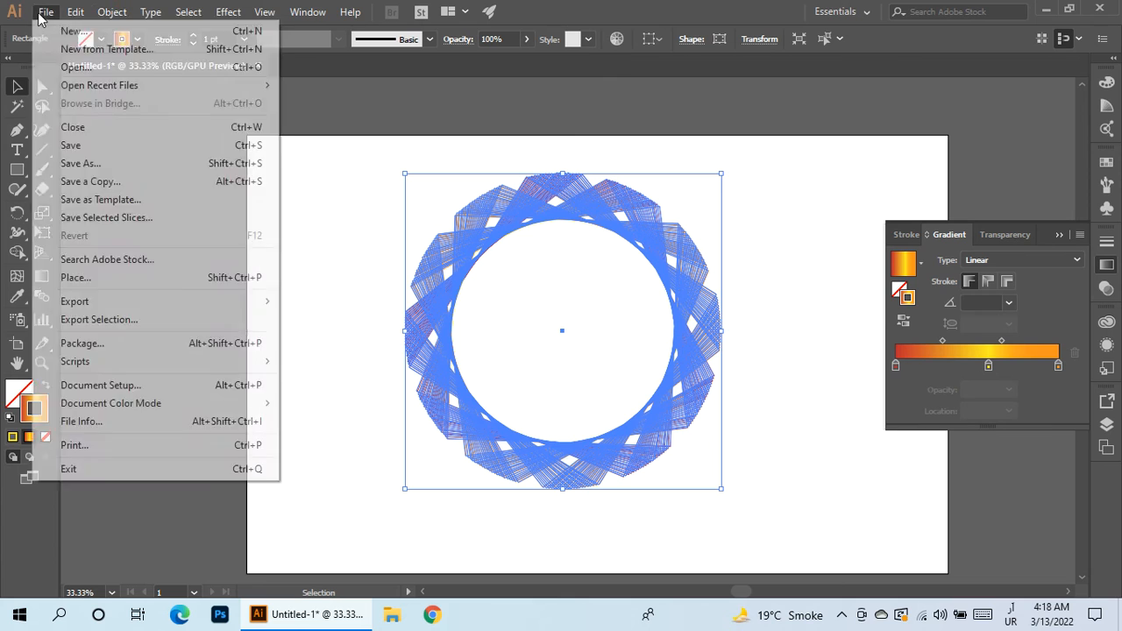
mouse_move(75, 11)
left_click(123, 99)
left_click(76, 11)
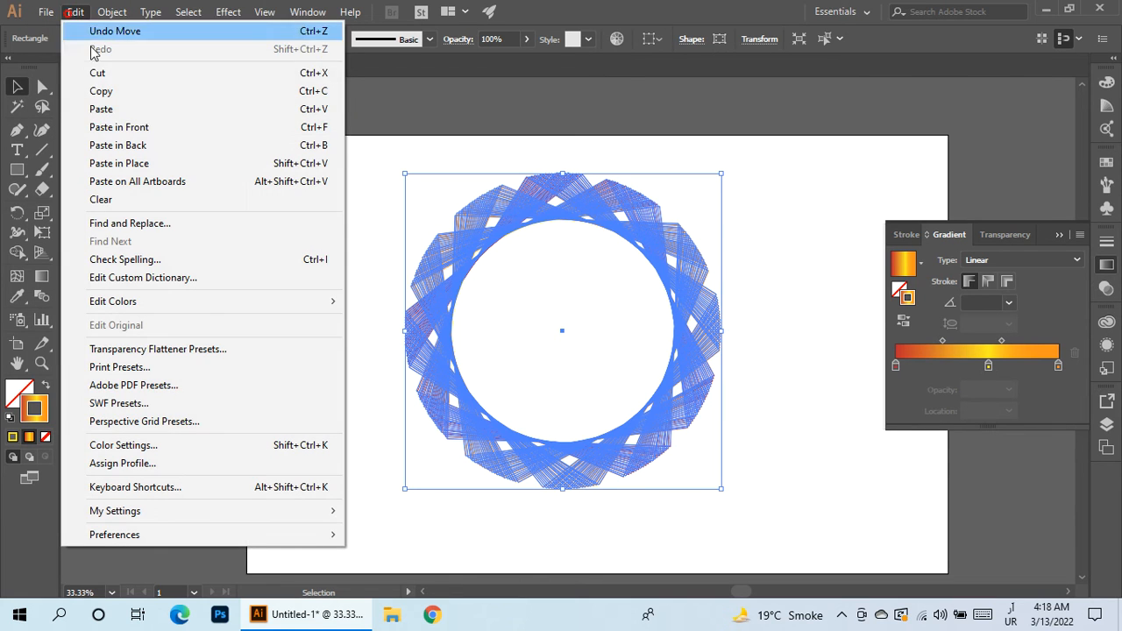
left_click(114, 128)
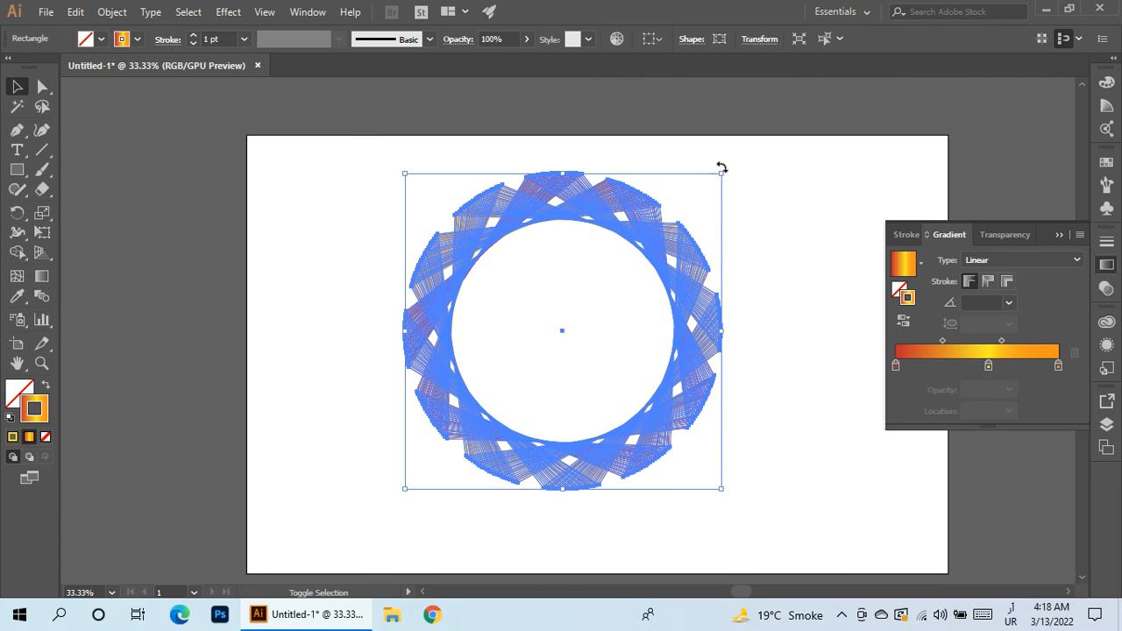
left_click_drag(723, 176, 681, 220)
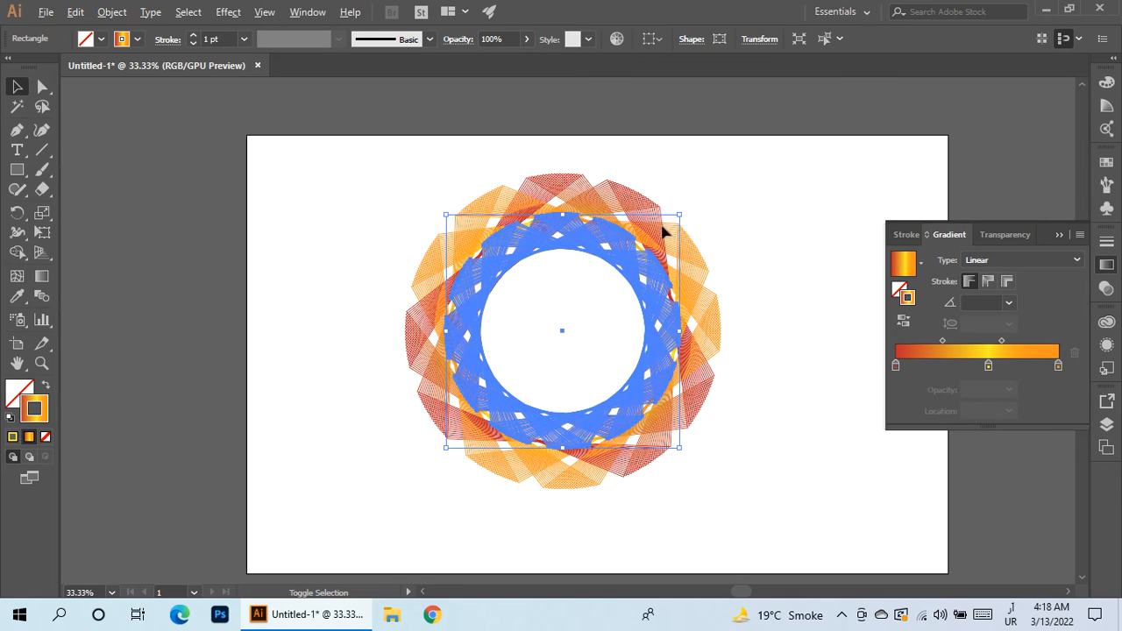
Step: Fine-tune the inner ring's size about its centre so its outer edge meets the inner circle of the large ring
left_click(357, 249)
scroll(579, 228, "up", 2)
left_click(583, 243)
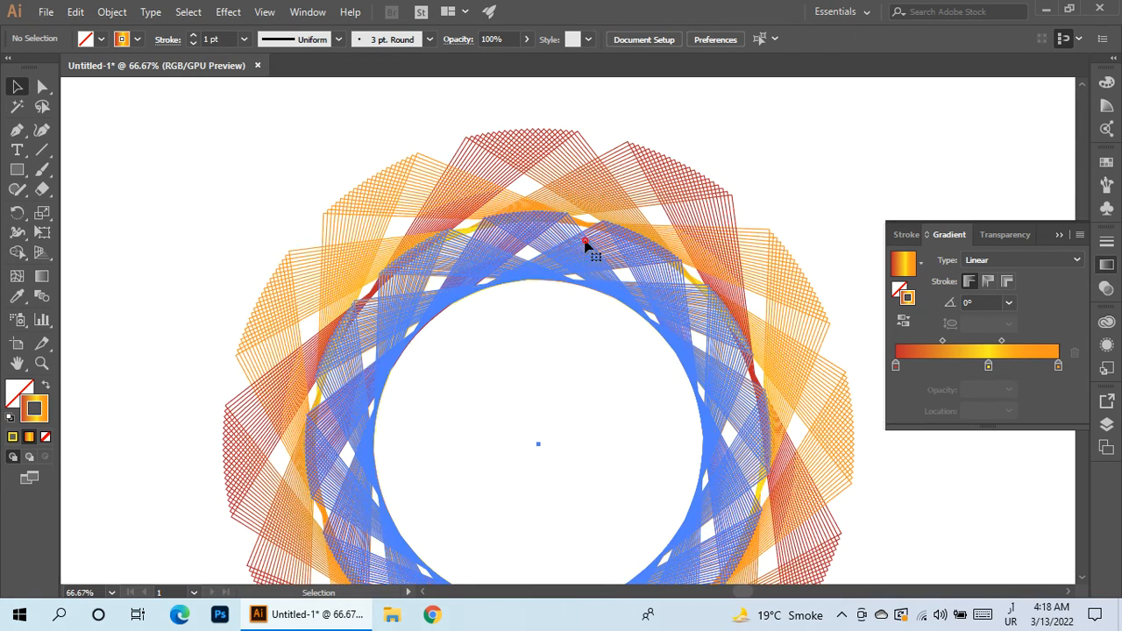
left_click_drag(772, 210, 785, 345)
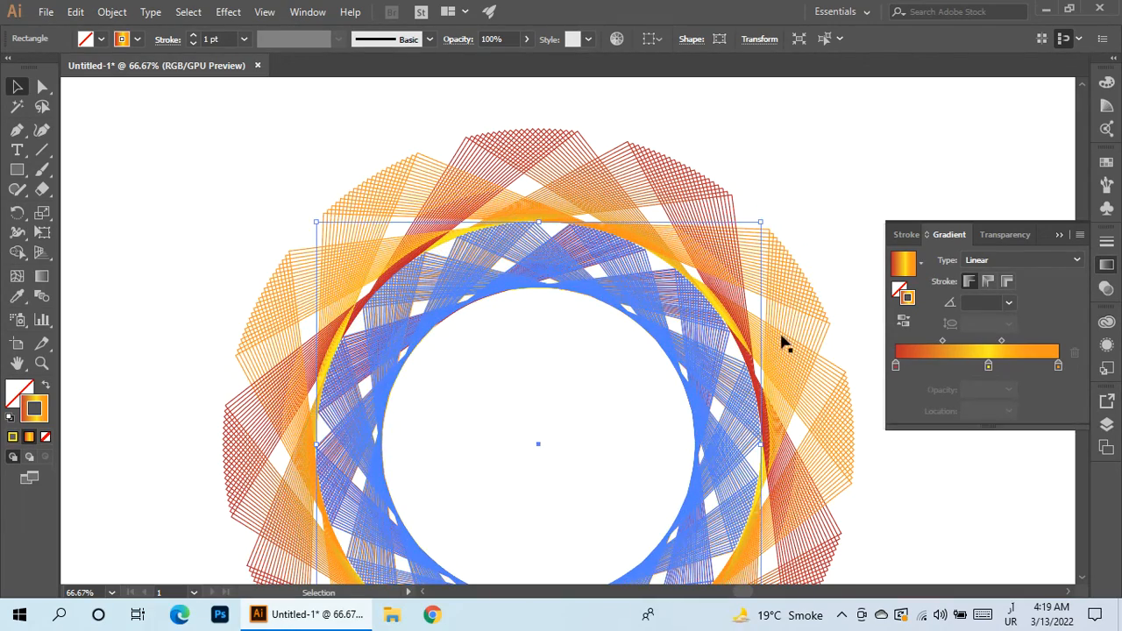
left_click(606, 320)
left_click(552, 260)
left_click_drag(764, 219, 784, 257)
left_click(596, 363)
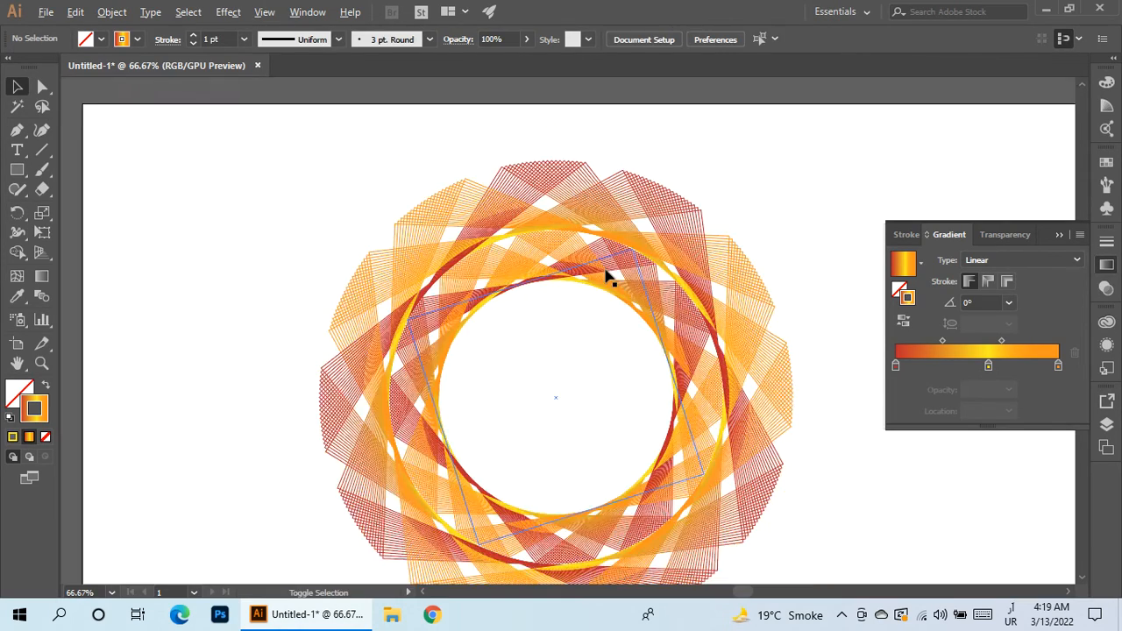
key("ctrl+minus")
left_click(705, 339)
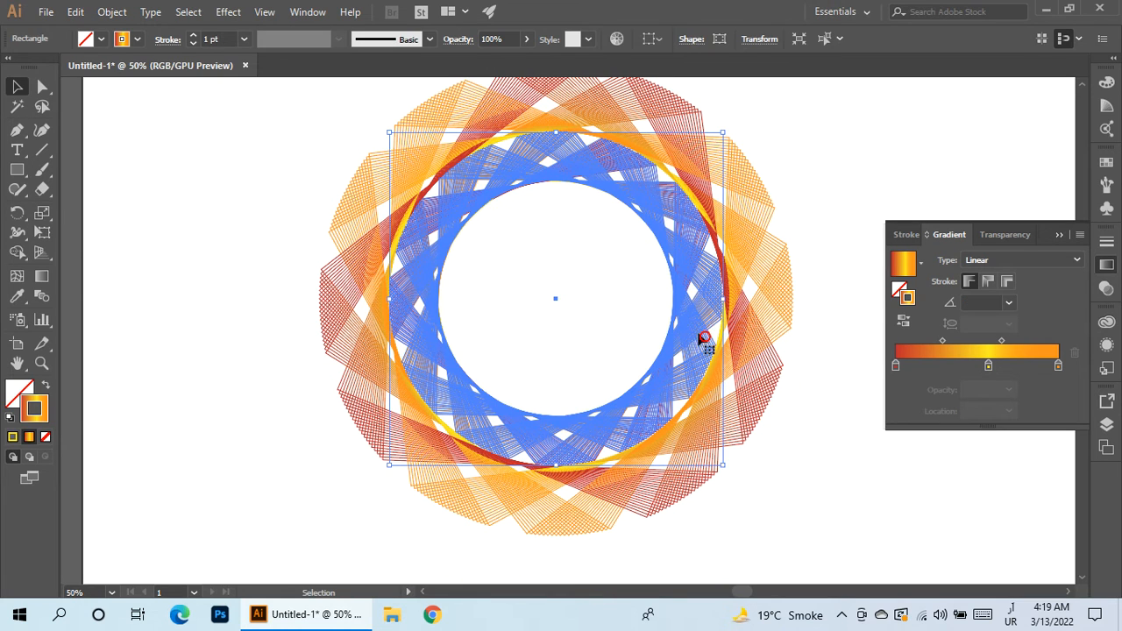
left_click(526, 248)
Step: Paste another full-size ring in front and scale it down about its centre to fit inside the second ring
left_click(85, 14)
left_click(125, 127)
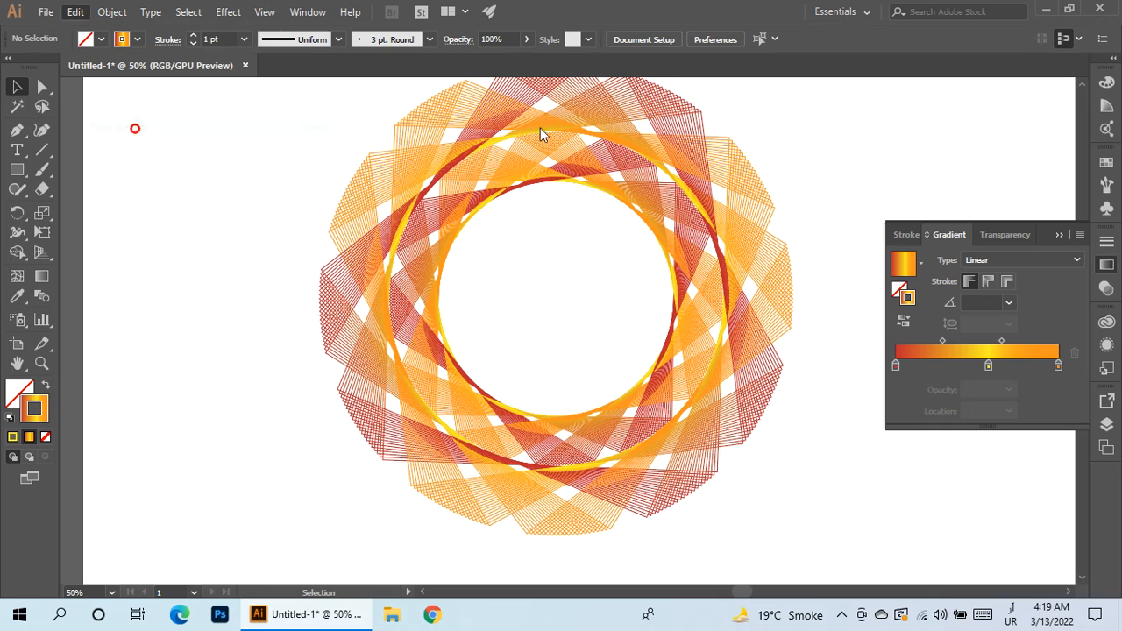
key("ctrl+minus")
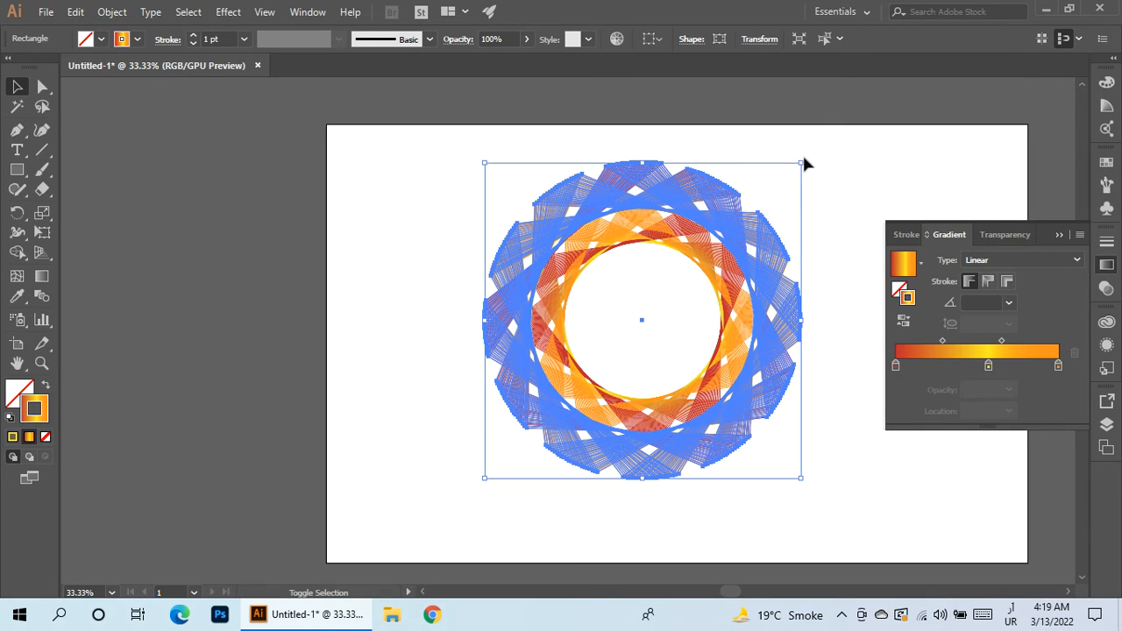
left_click_drag(804, 160, 733, 242)
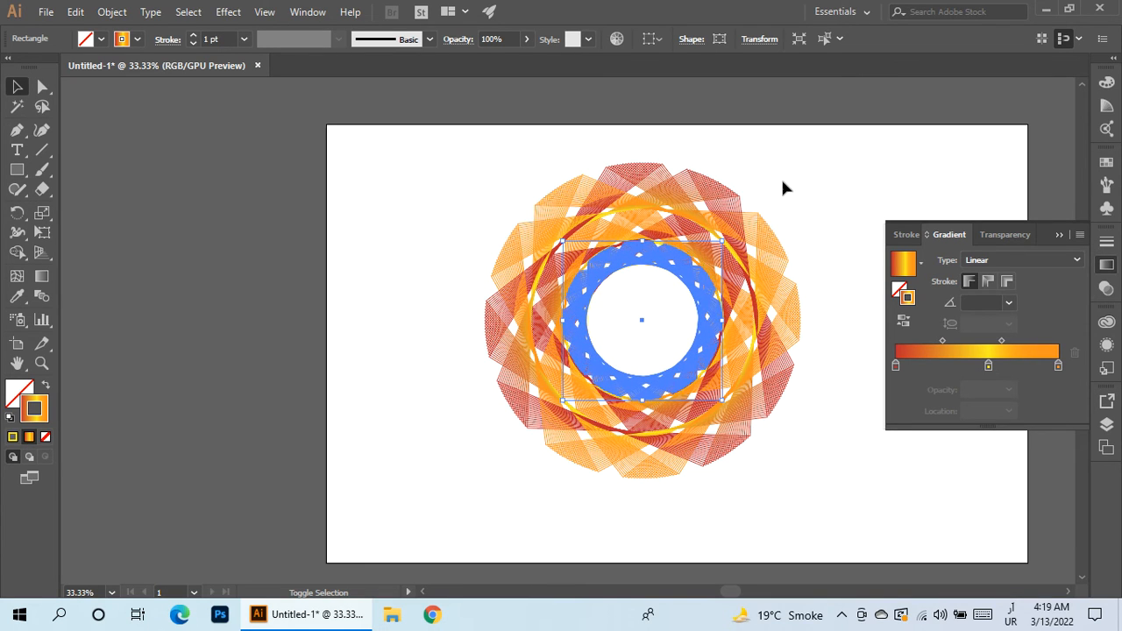
left_click(777, 186)
scroll(800, 211, "up", 2)
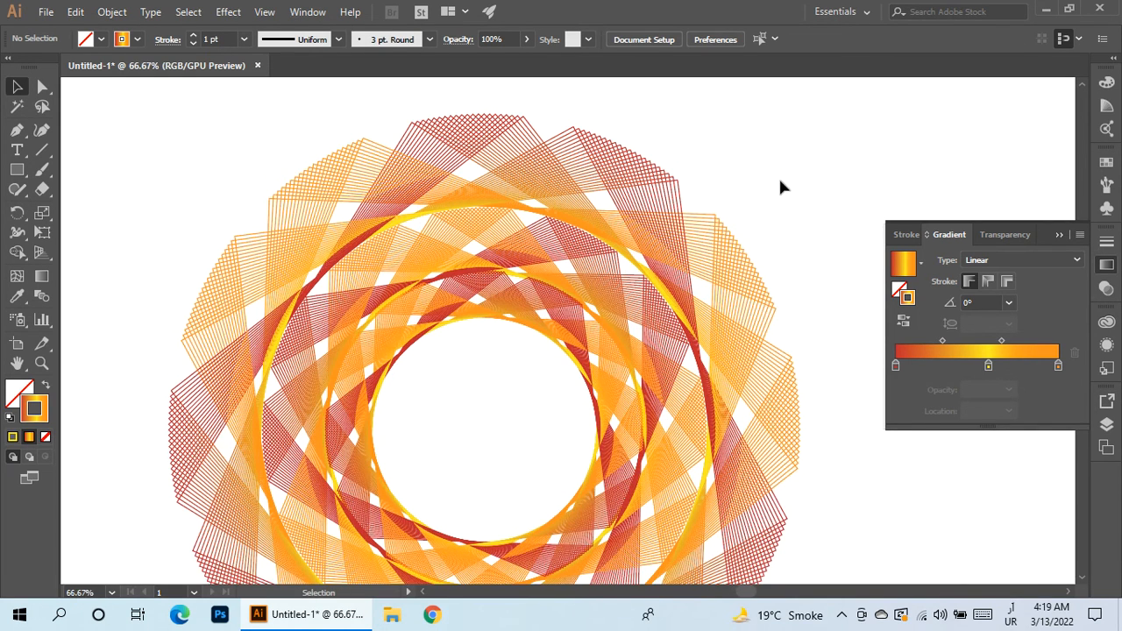
scroll(783, 185, "down", 2)
Step: Paste one more ring in front and shrink it about its centre to form a fourth, innermost ring
left_click(77, 12)
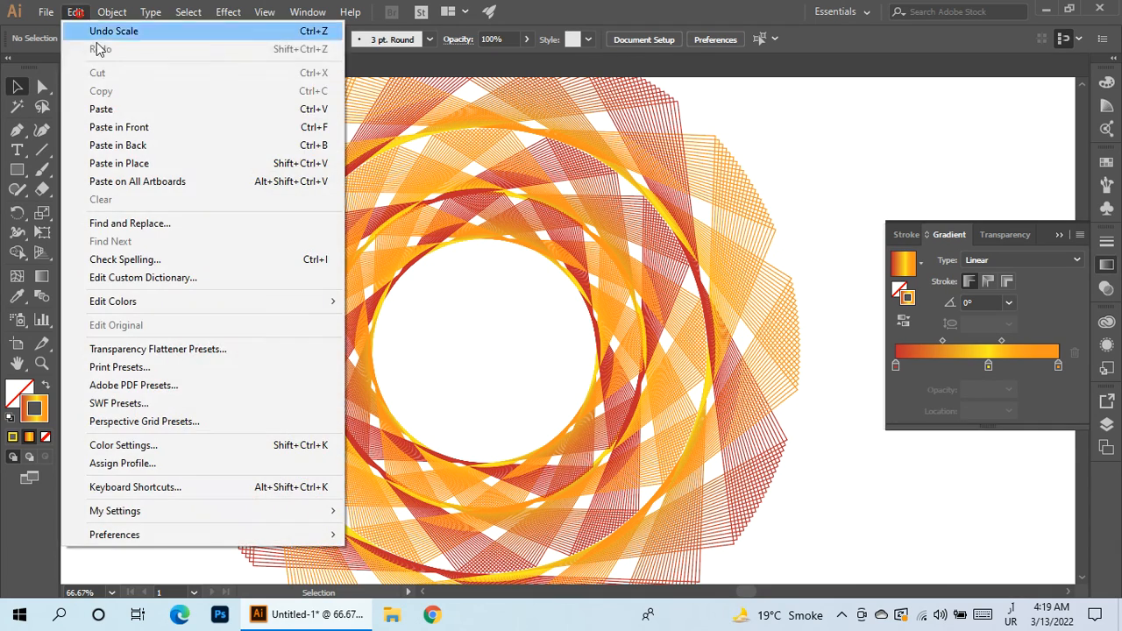
left_click(123, 128)
key("ctrl+0")
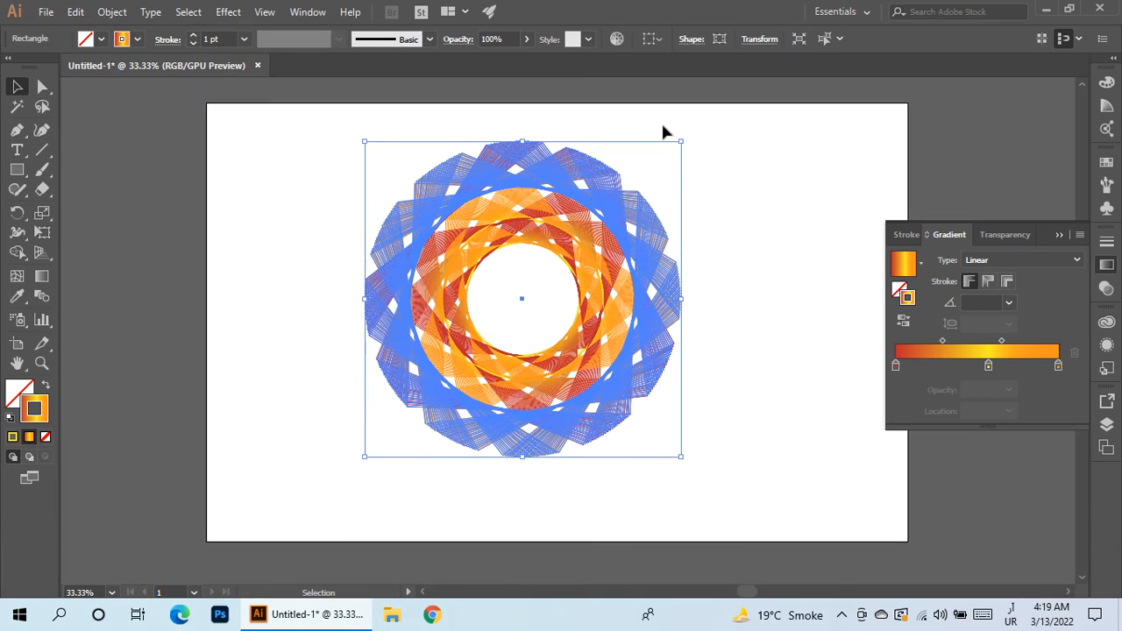
left_click_drag(681, 142, 584, 221)
left_click(702, 178)
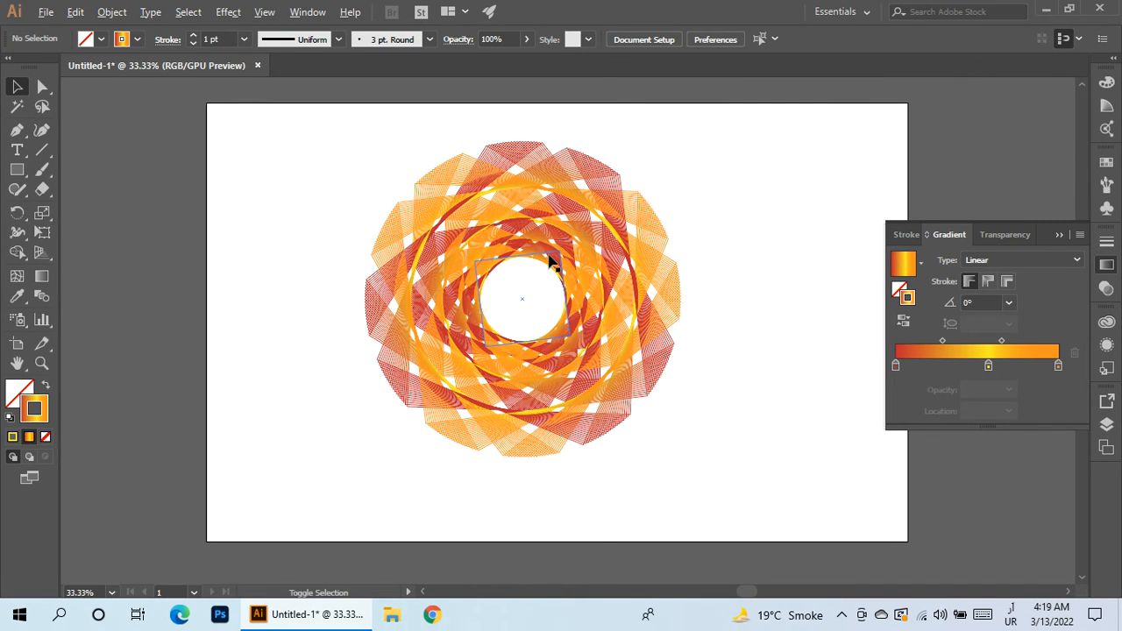
Step: Examine the line pattern of the four nested rings up close and as a whole
scroll(549, 256, "up", 2)
scroll(806, 174, "down", 2)
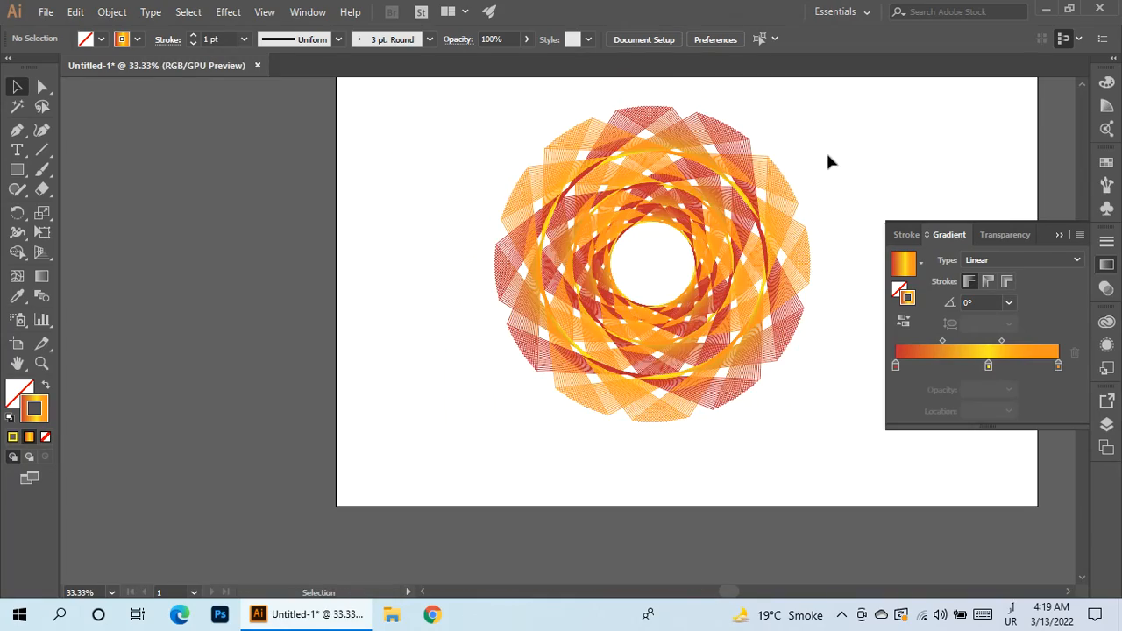
scroll(829, 149, "up", 2)
scroll(827, 146, "down", 2)
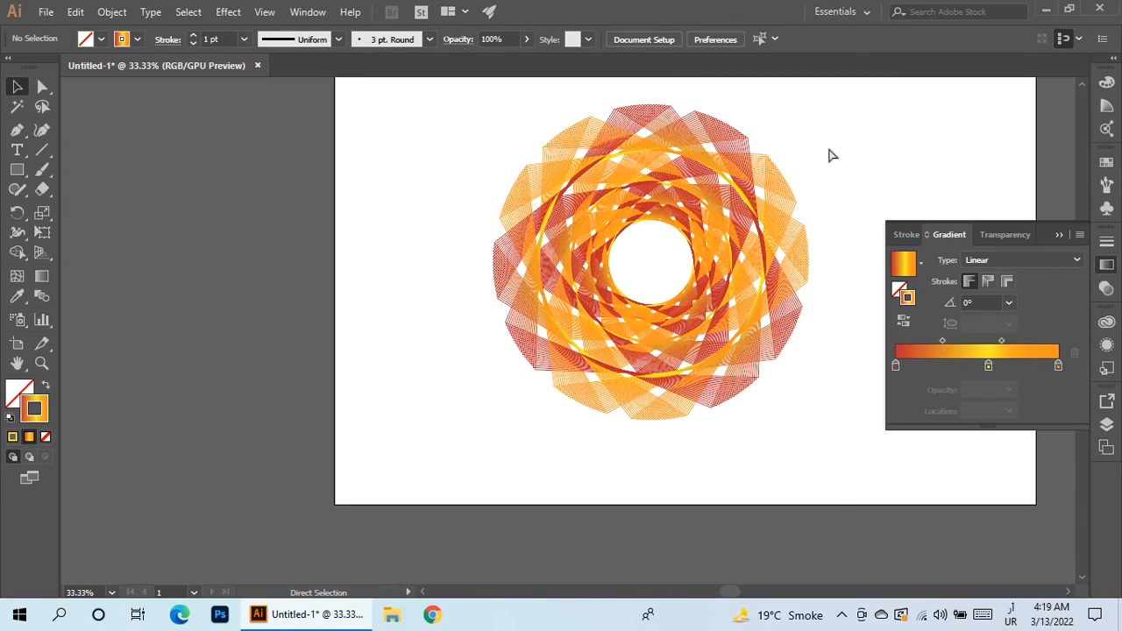
scroll(822, 156, "right", 3)
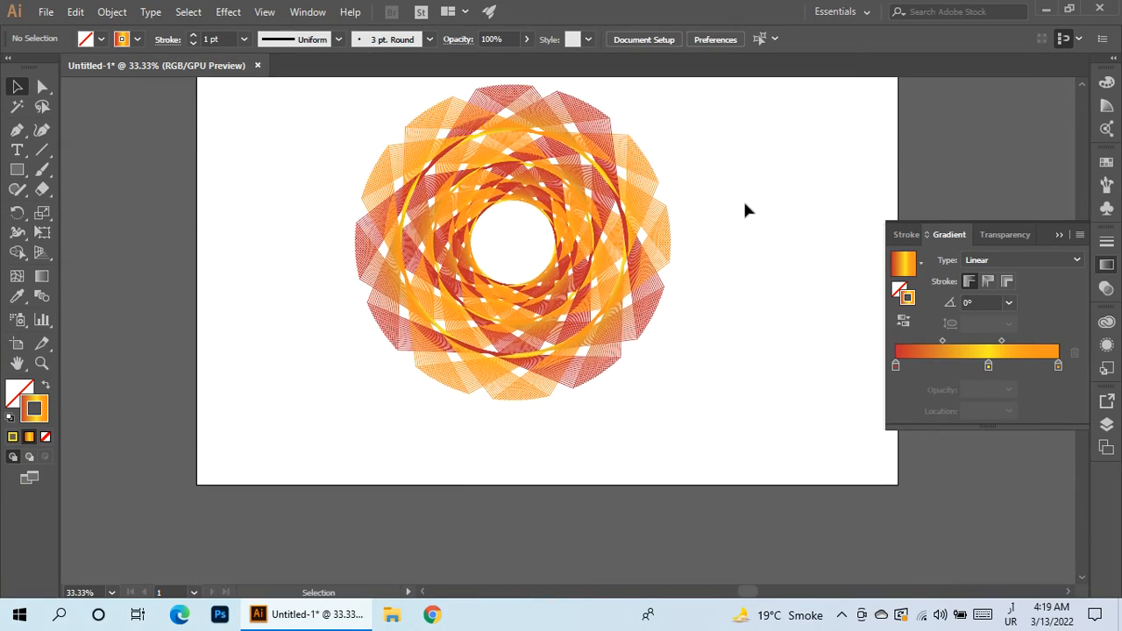
scroll(747, 202, "up", 1)
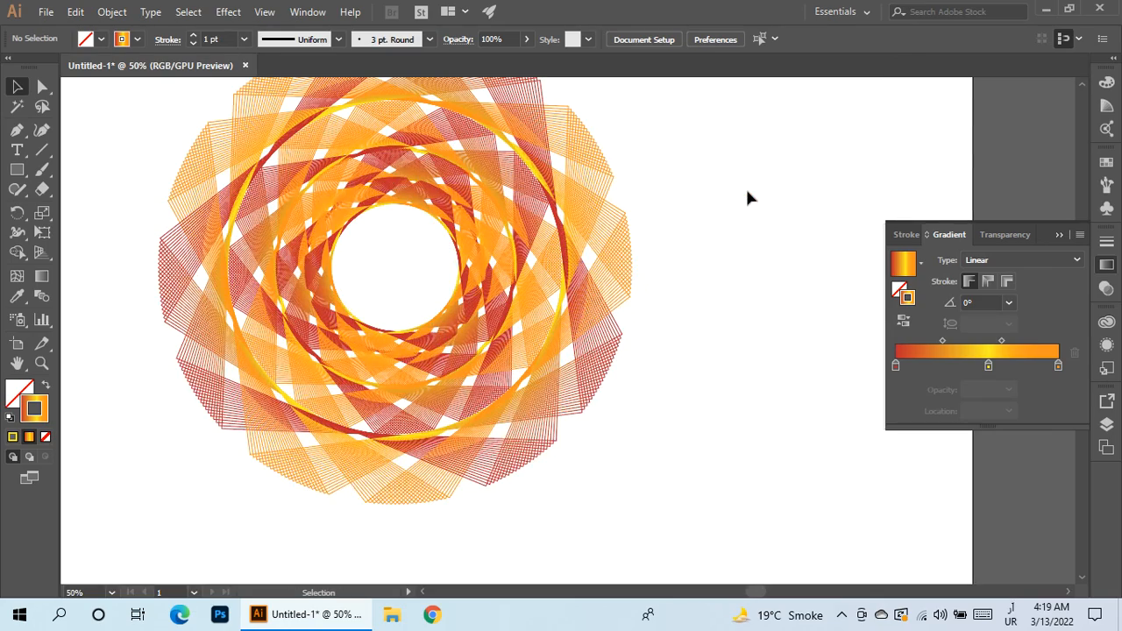
scroll(747, 198, "up", 1)
Step: Place a full-size single ring to the right of the nested ornament and arrange both side by side on the artboard
left_click_drag(588, 190, 962, 158)
scroll(452, 180, "down", 1)
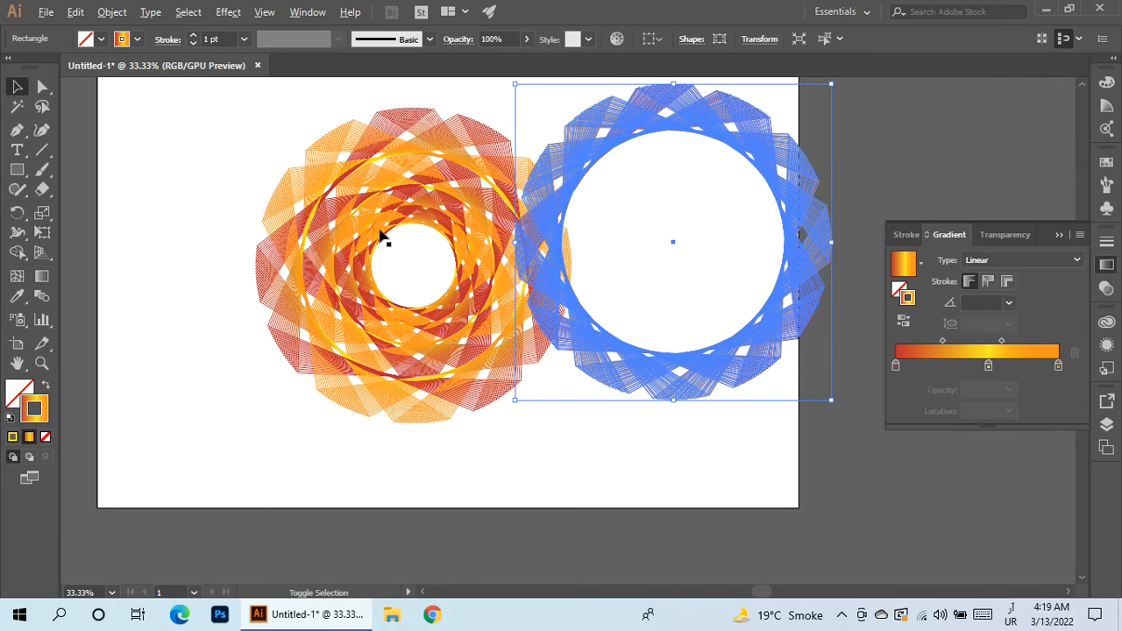
left_click_drag(362, 258, 241, 252)
left_click_drag(581, 352, 520, 360)
scroll(865, 298, "up", 2)
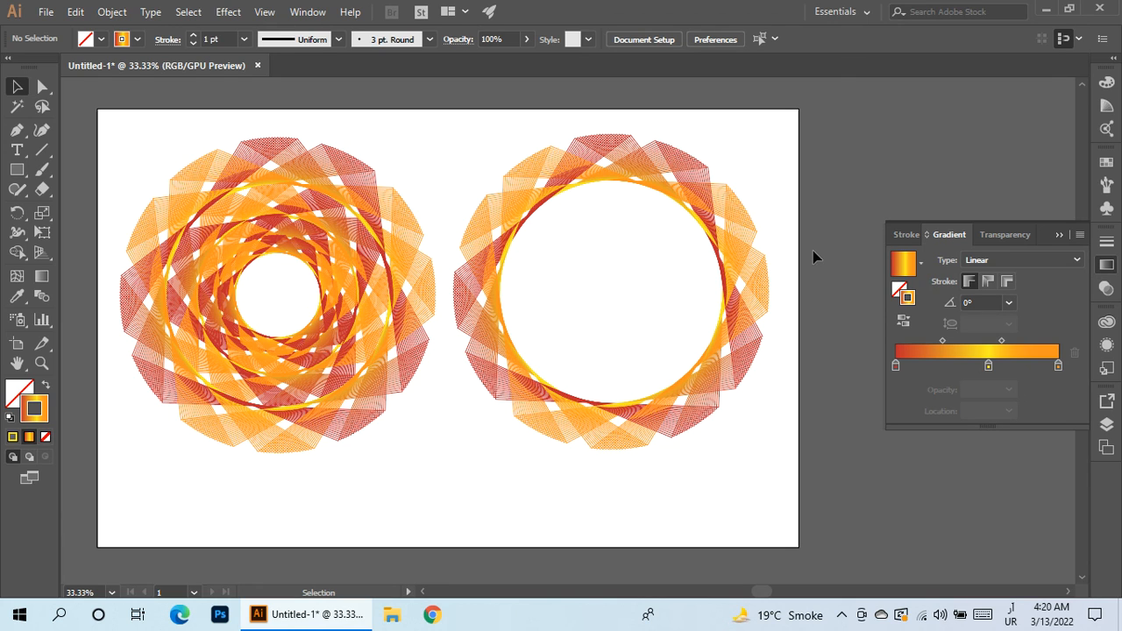
left_click(851, 615)
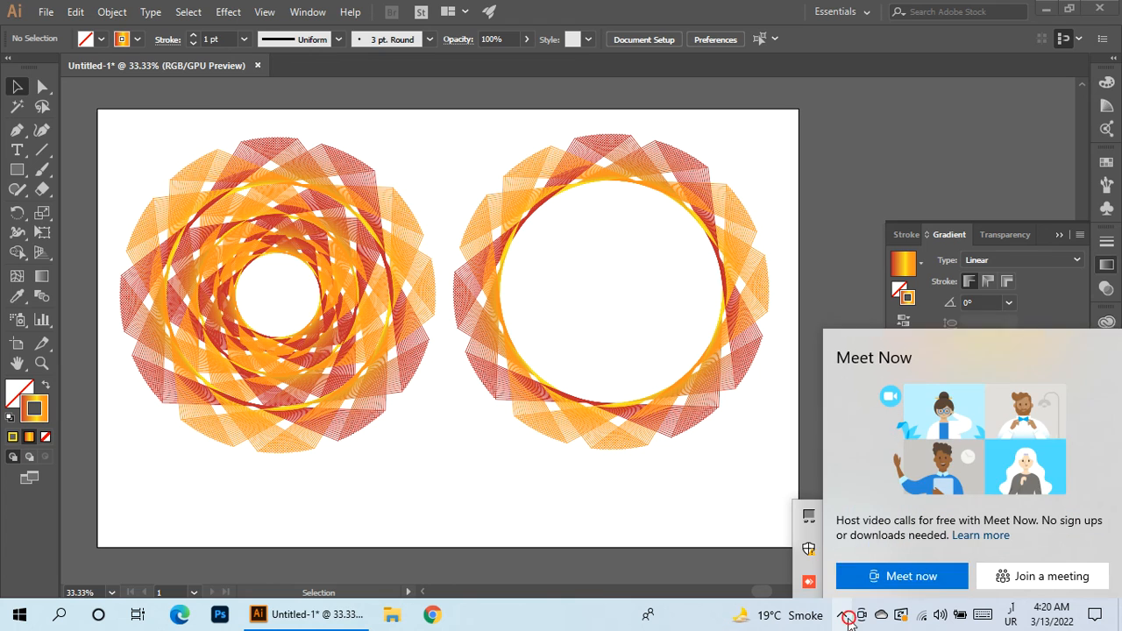
left_click(849, 617)
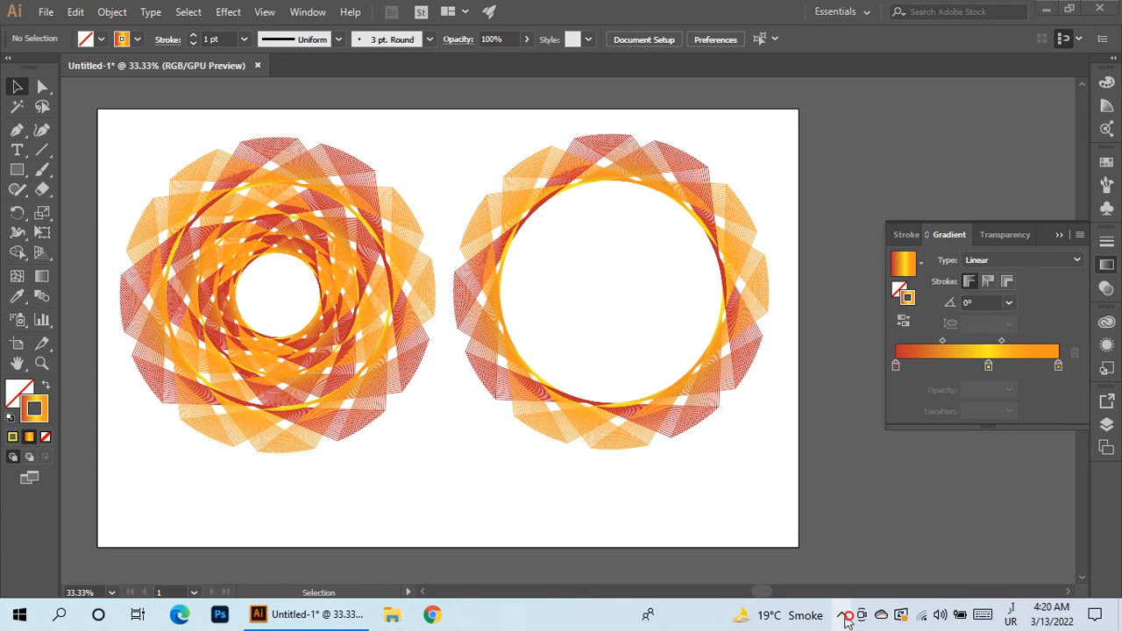